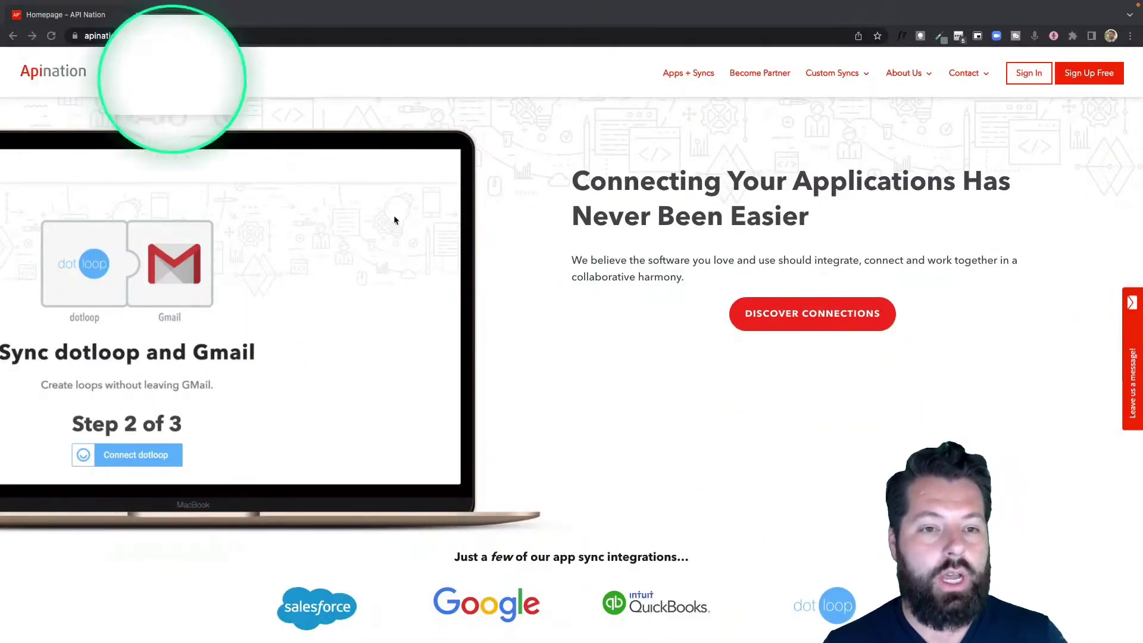
Leave the homepage and bring up the catalogue of available app connections
{"action": "left_click", "coordinate": [830, 314]}
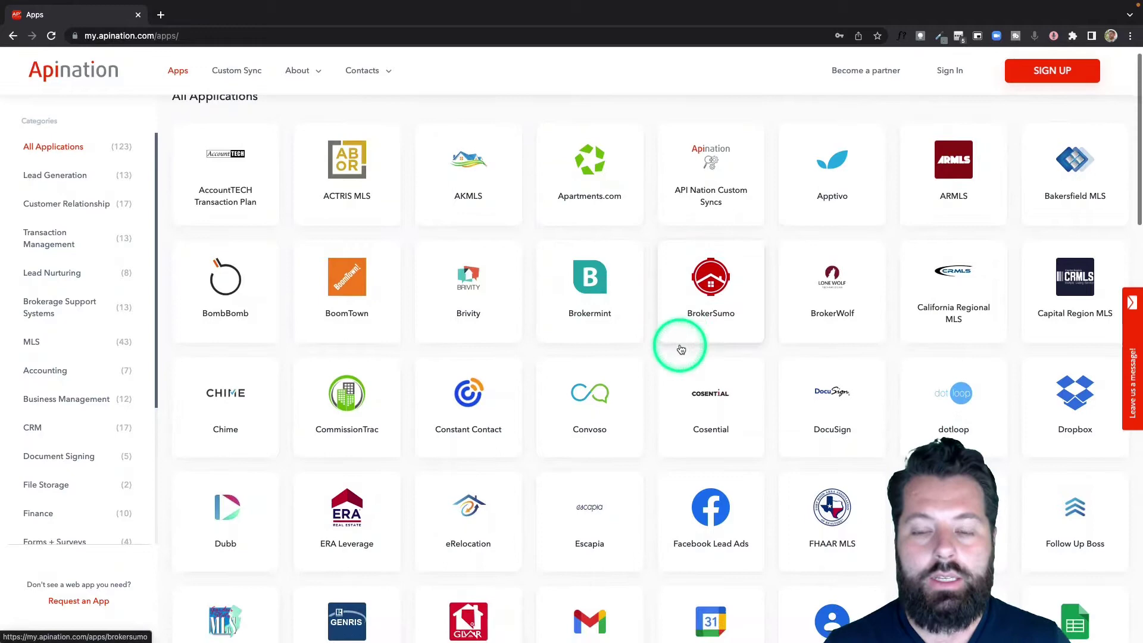
{"action": "scroll", "coordinate": [680, 348], "scroll_direction": "down", "scroll_amount": 1}
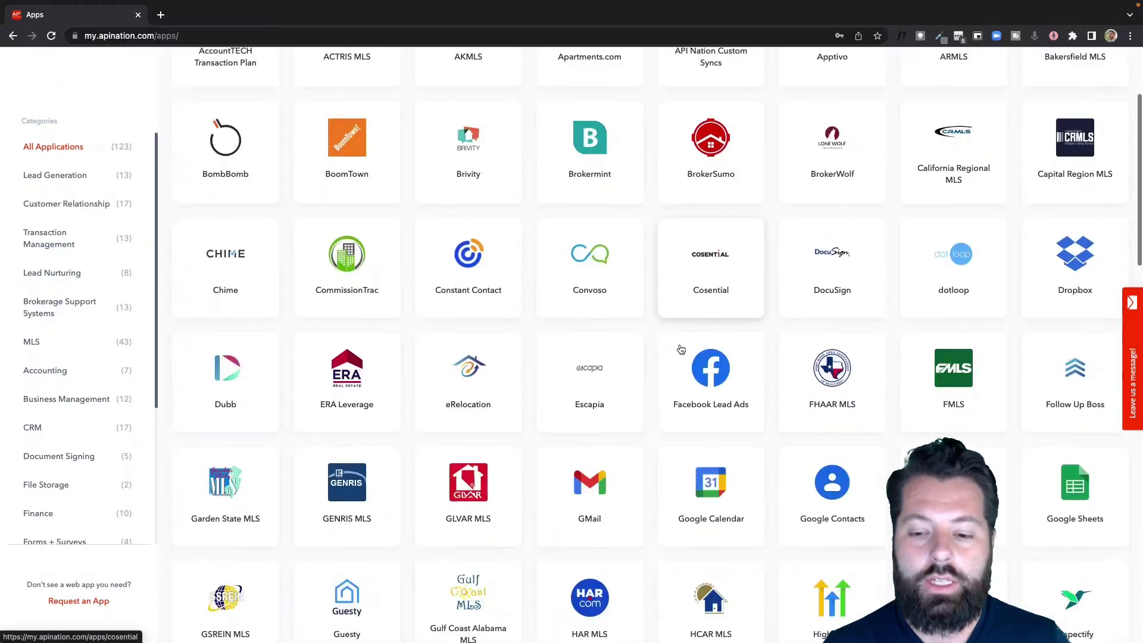
{"action": "scroll", "coordinate": [681, 349], "scroll_direction": "down", "scroll_amount": 2}
{"action": "scroll", "coordinate": [765, 507], "scroll_direction": "down", "scroll_amount": 4}
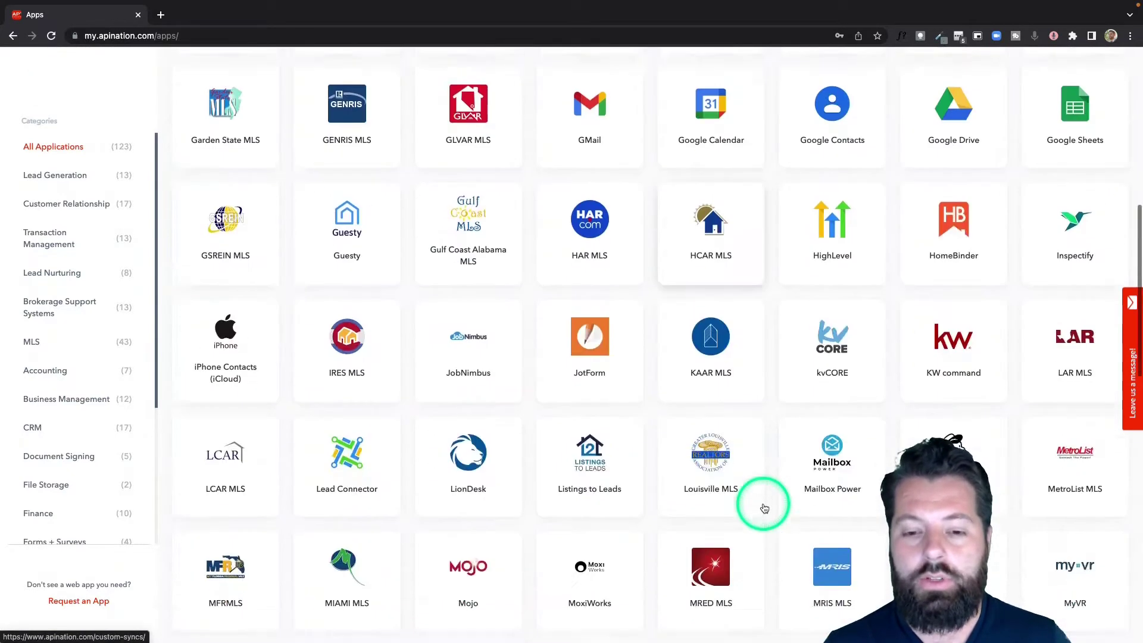
{"action": "scroll", "coordinate": [765, 508], "scroll_direction": "down", "scroll_amount": 1}
{"action": "scroll", "coordinate": [765, 508], "scroll_direction": "up", "scroll_amount": 3}
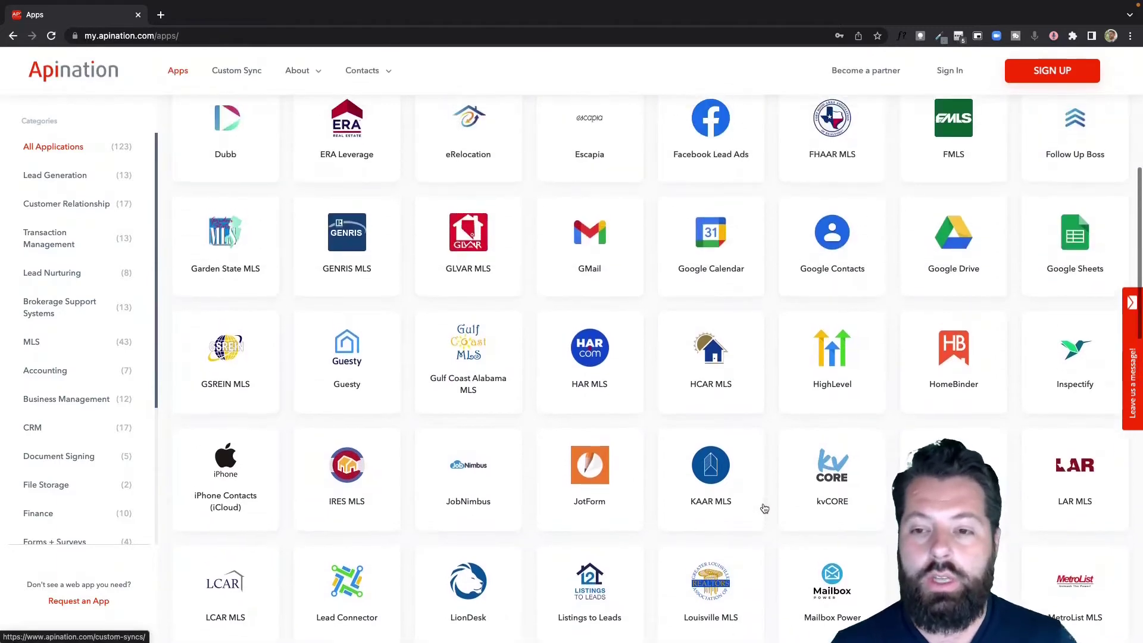
{"action": "scroll", "coordinate": [764, 446], "scroll_direction": "up", "scroll_amount": 1}
Choose the Google Contacts card from the All Applications grid
{"action": "left_click", "coordinate": [848, 356]}
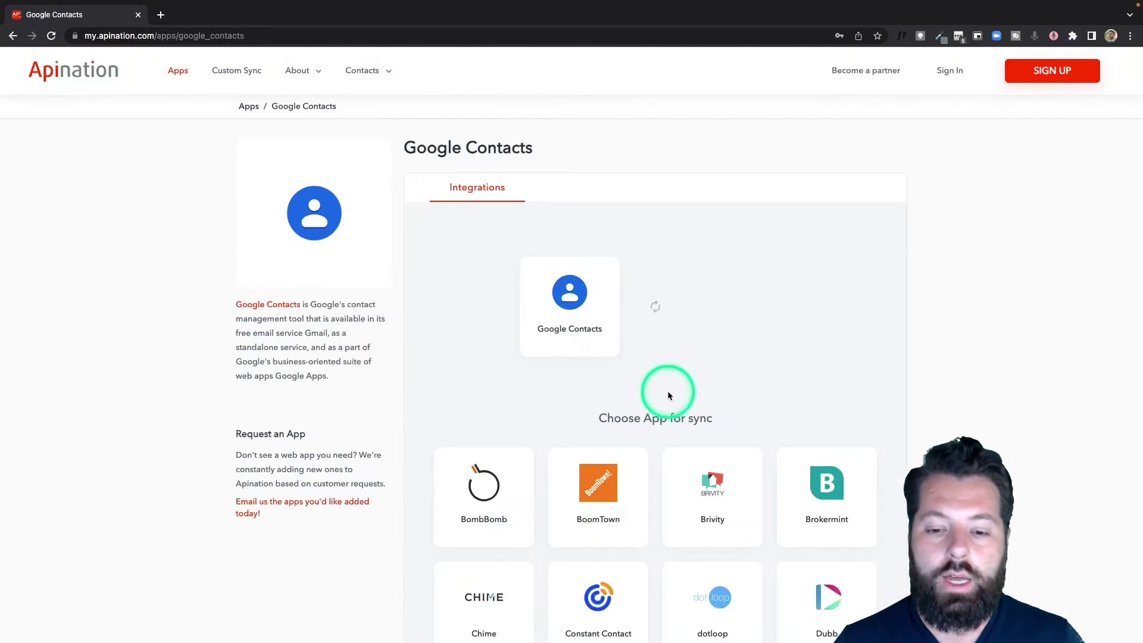
{"action": "scroll", "coordinate": [667, 390], "scroll_direction": "down", "scroll_amount": 2}
Pick Constant Contact as the sync partner and activate the Google Contacts to Constant Contact row
{"action": "left_click", "coordinate": [598, 447]}
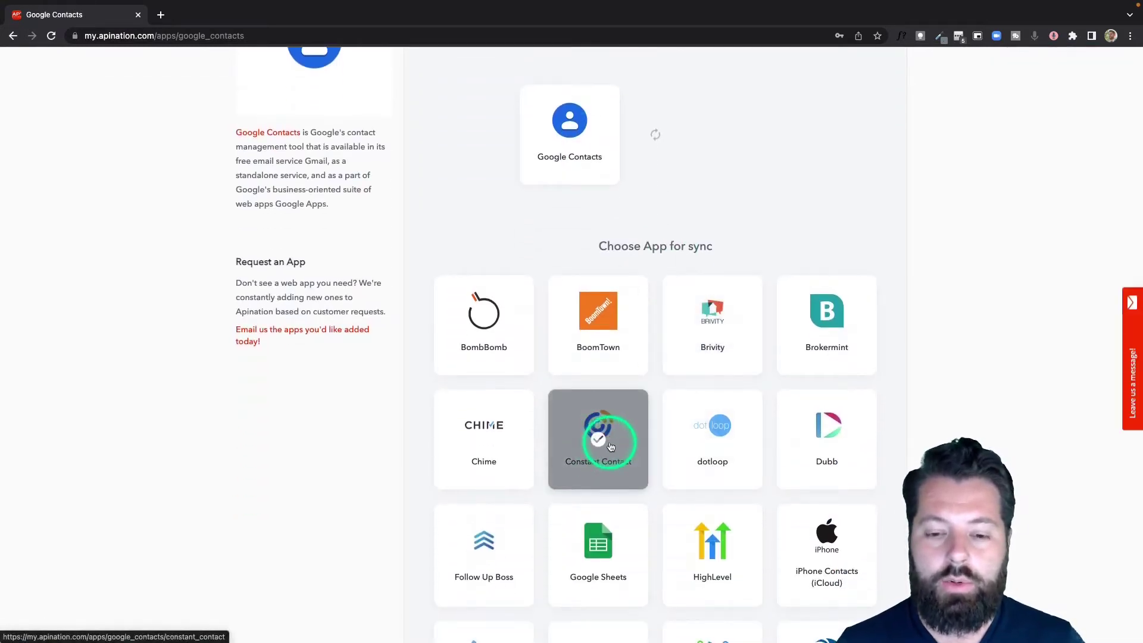
{"action": "scroll", "coordinate": [597, 447], "scroll_direction": "down", "scroll_amount": 1}
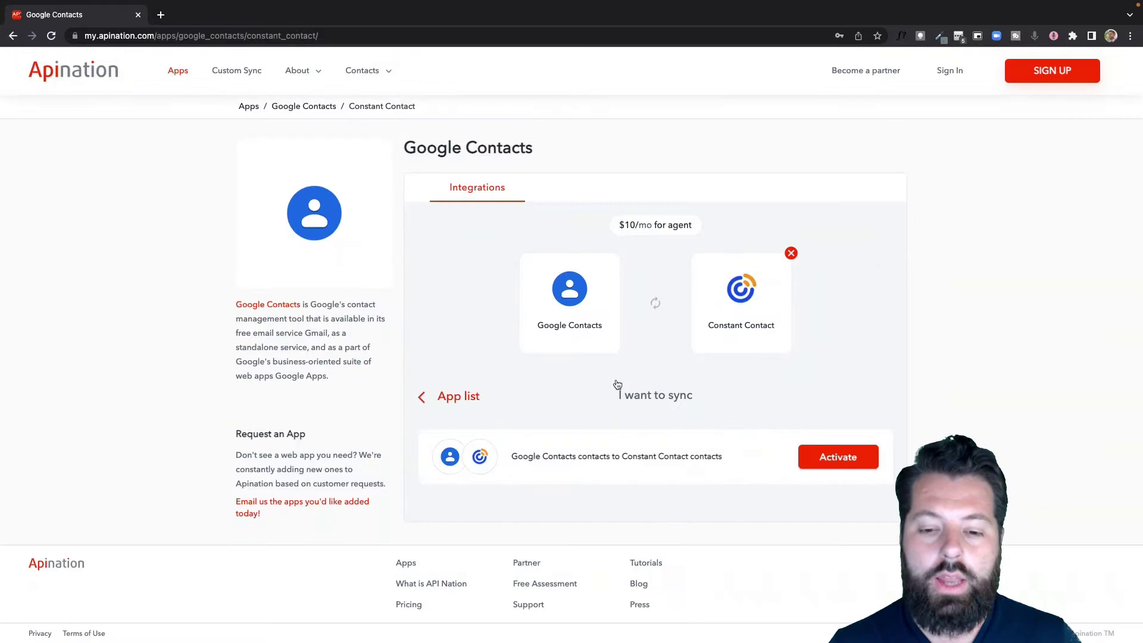
{"action": "left_click", "coordinate": [516, 456]}
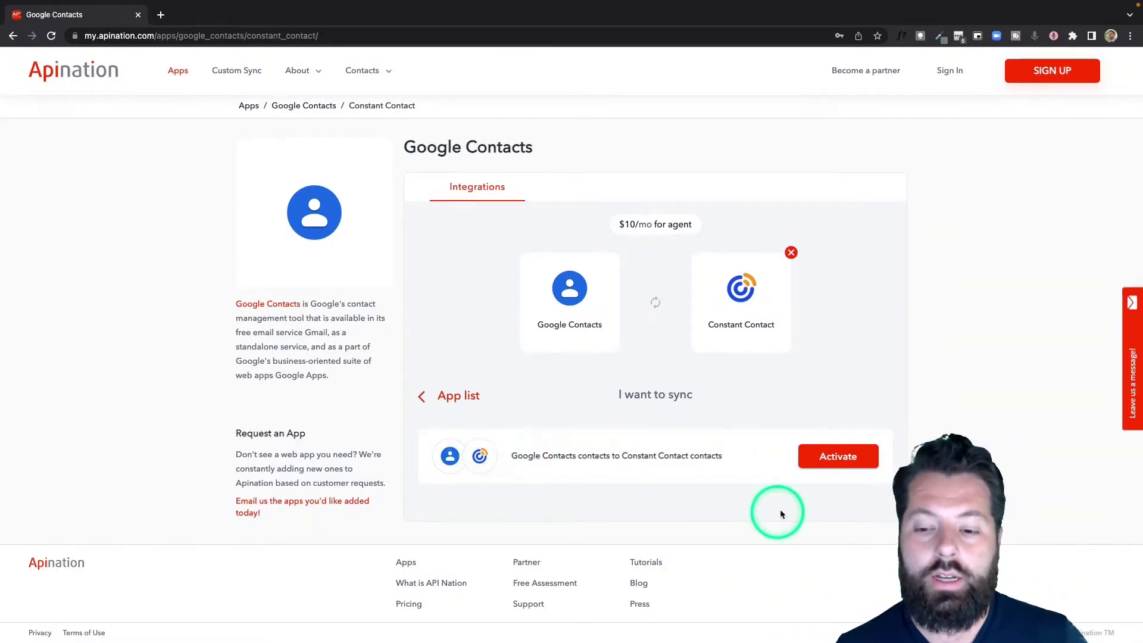
Activate the sync and begin signing in to Apination with the Google account
{"action": "left_click", "coordinate": [840, 456]}
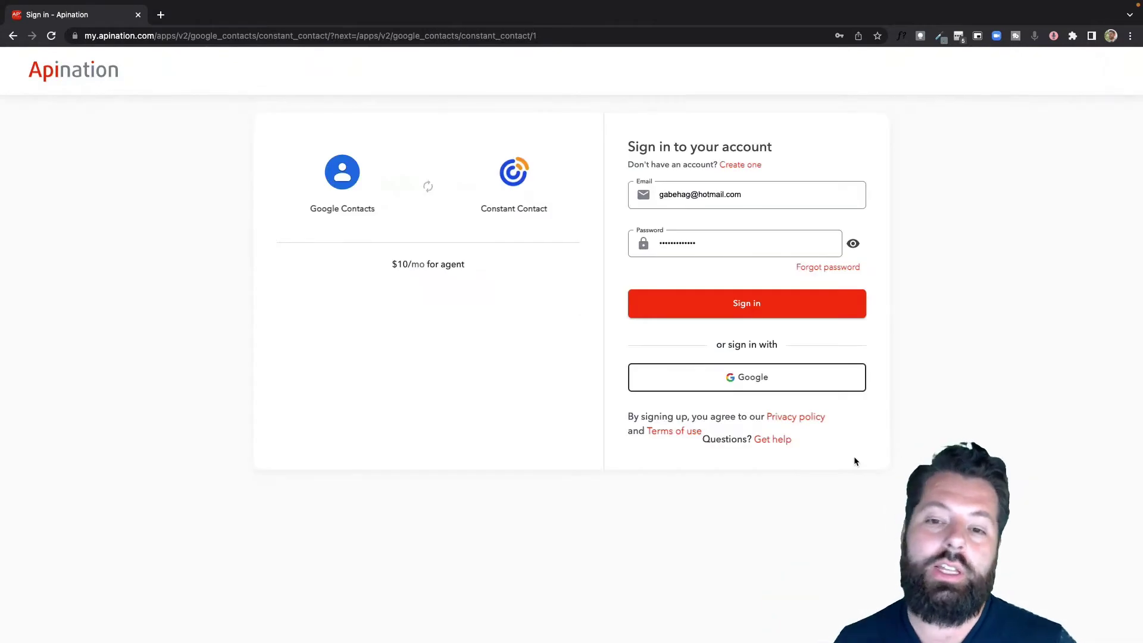
{"action": "left_click", "coordinate": [789, 367]}
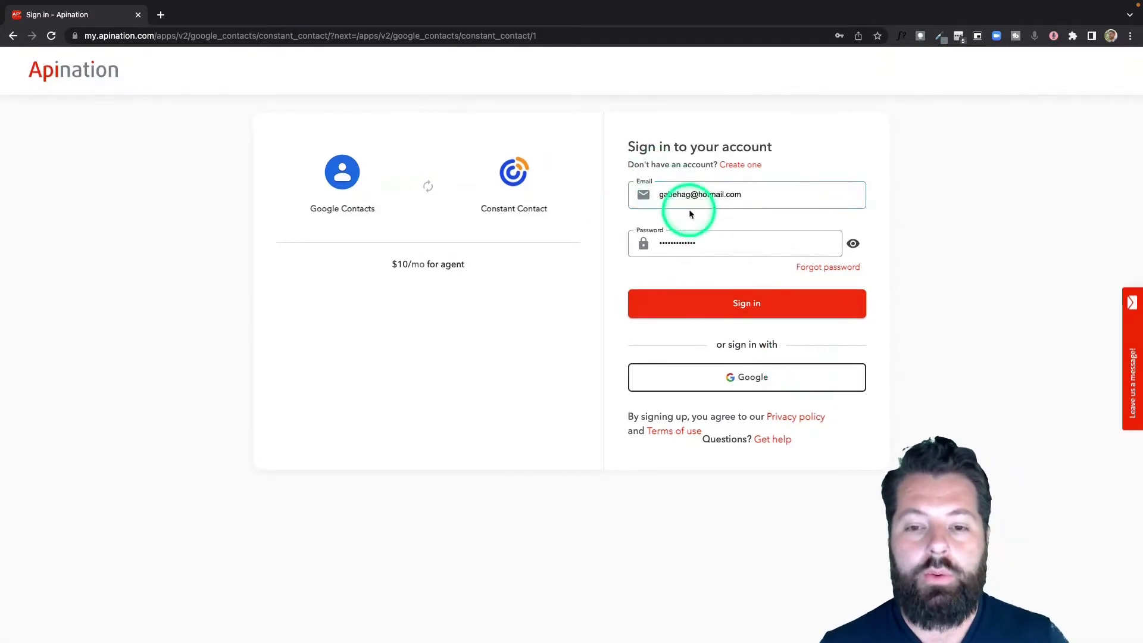
{"action": "left_click", "coordinate": [712, 242]}
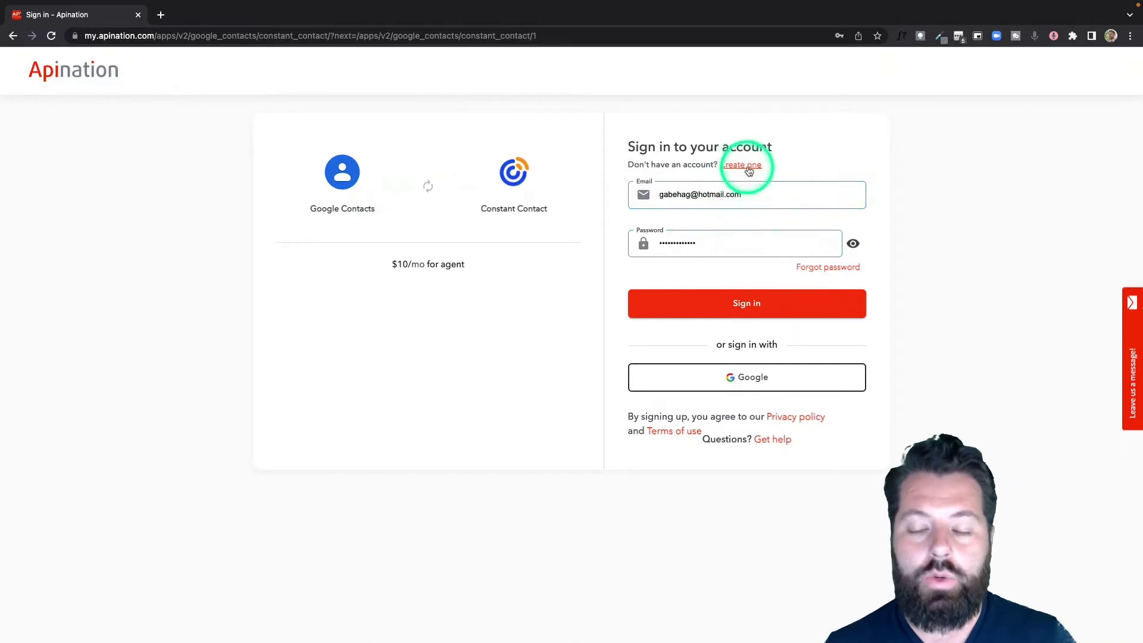
{"action": "left_click", "coordinate": [744, 379]}
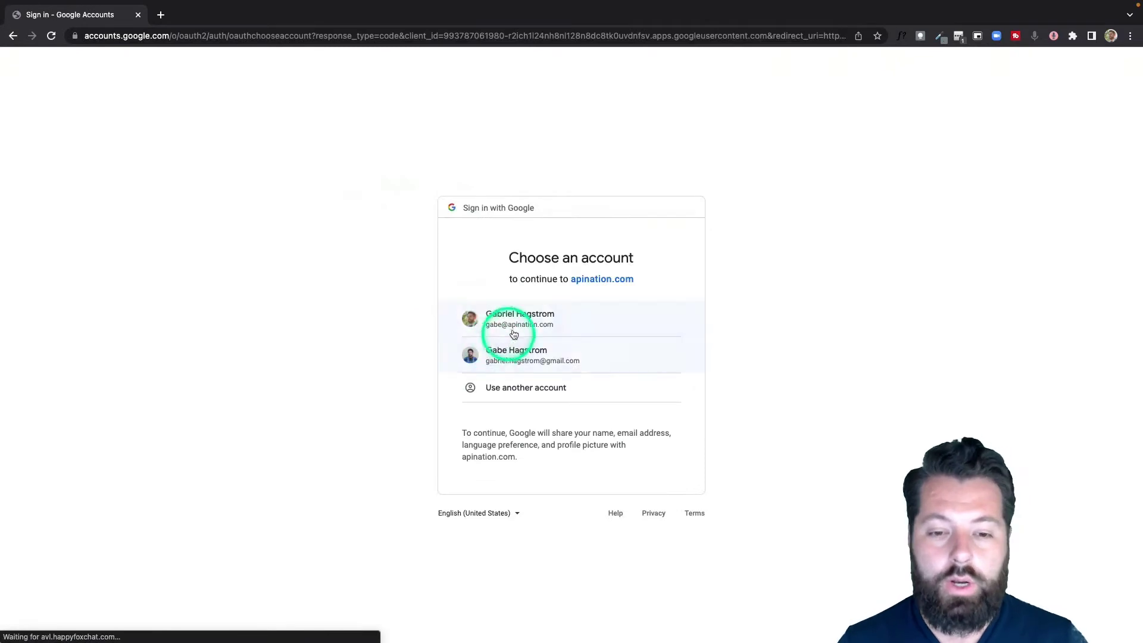
Log in with the Google account and connect Google Contacts, allowing Apination access
{"action": "left_click", "coordinate": [513, 322]}
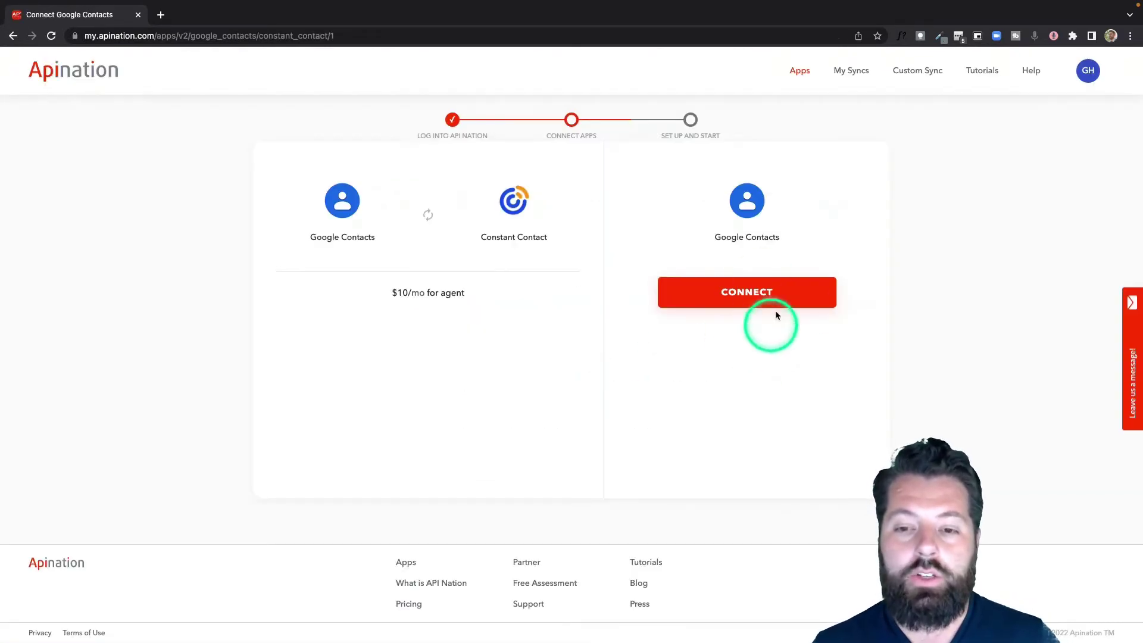
{"action": "left_click", "coordinate": [761, 295]}
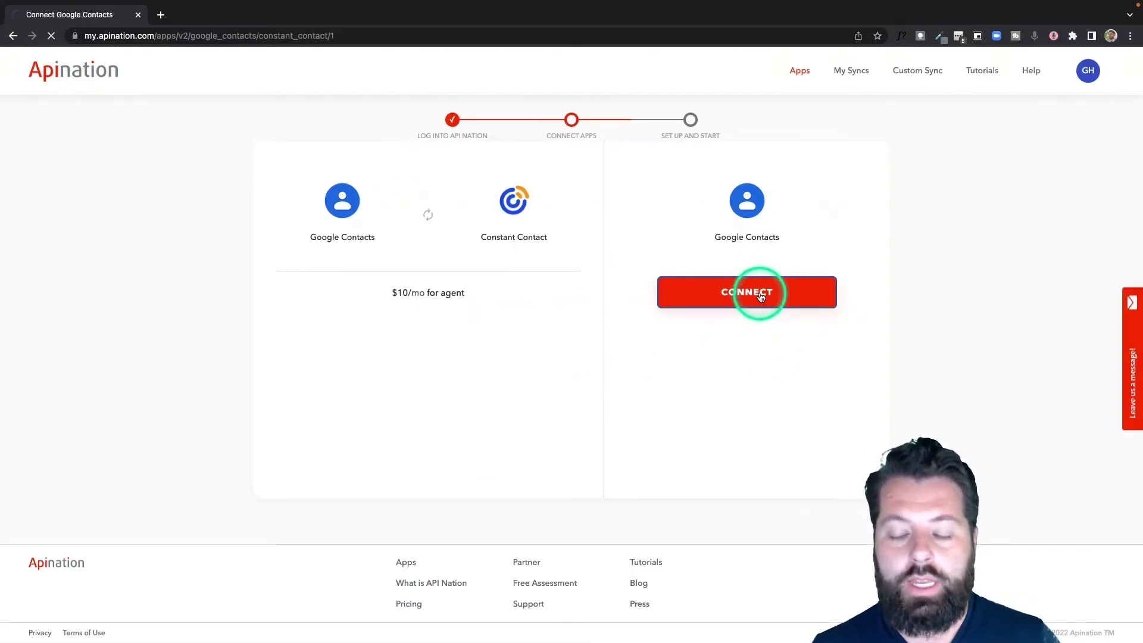
{"action": "left_click", "coordinate": [543, 310]}
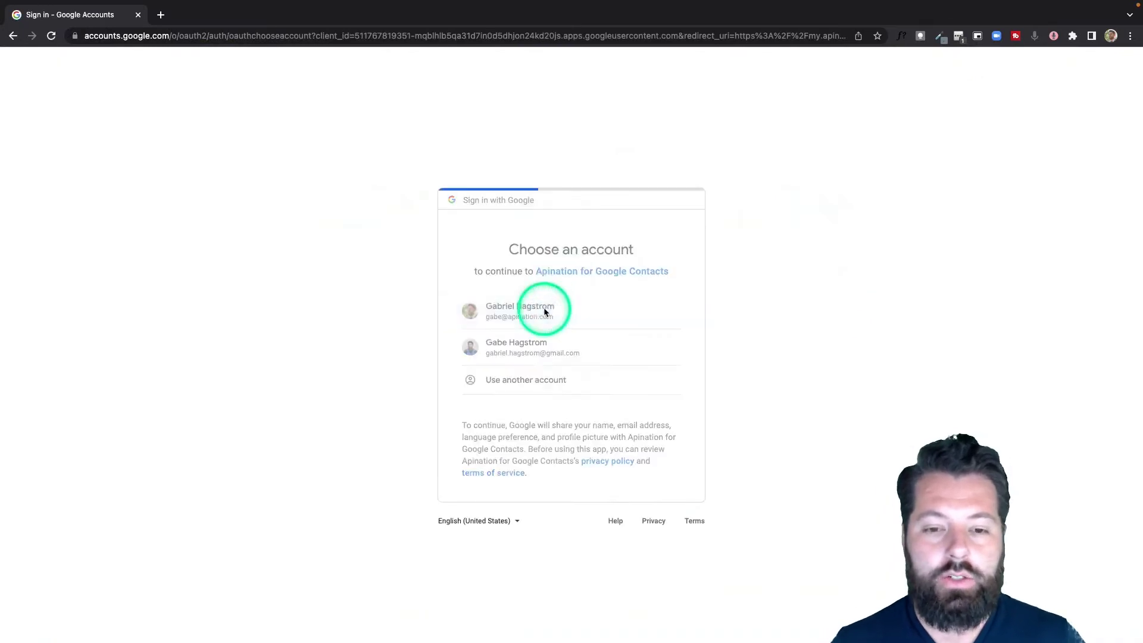
{"action": "left_click", "coordinate": [628, 513]}
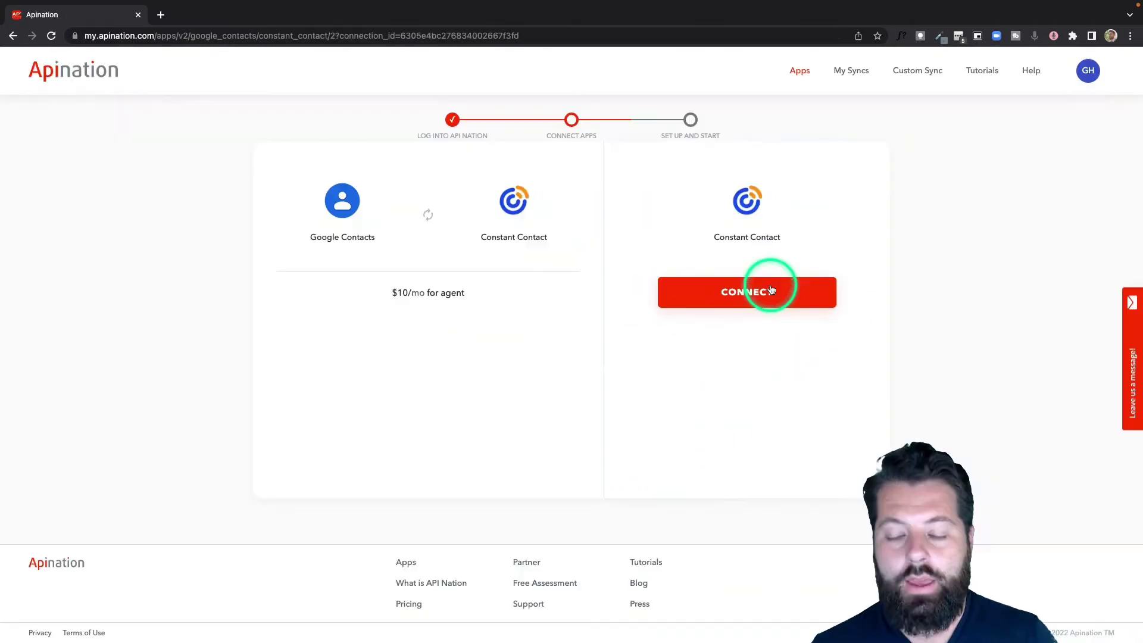
Connect the Constant Contact account by signing in with the autofilled credentials
{"action": "left_click", "coordinate": [772, 290]}
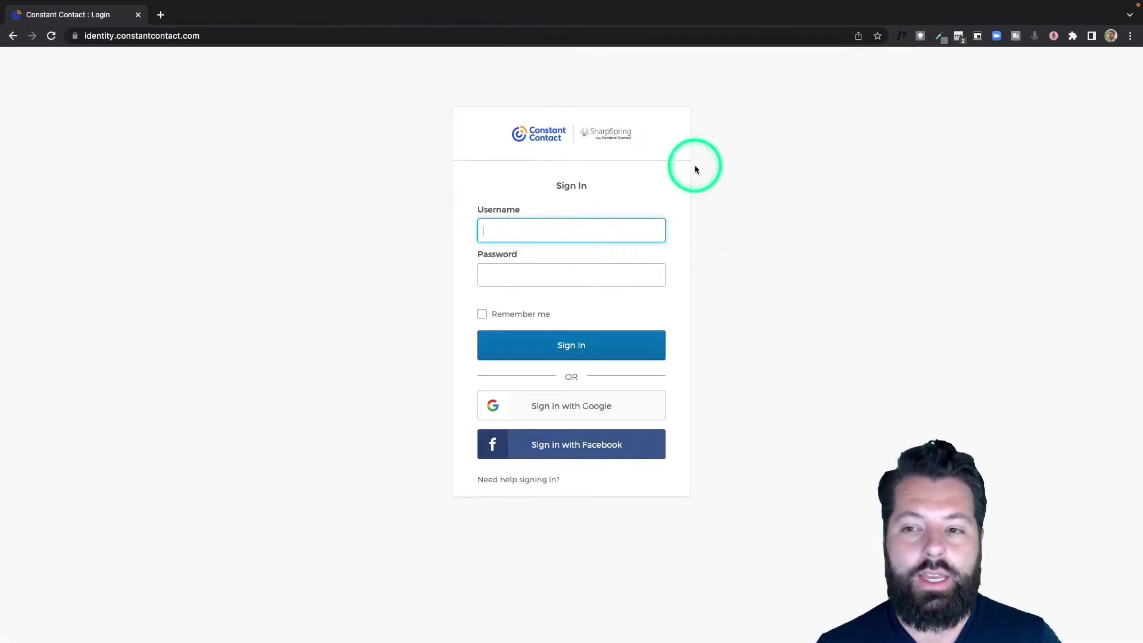
{"action": "left_click", "coordinate": [959, 38]}
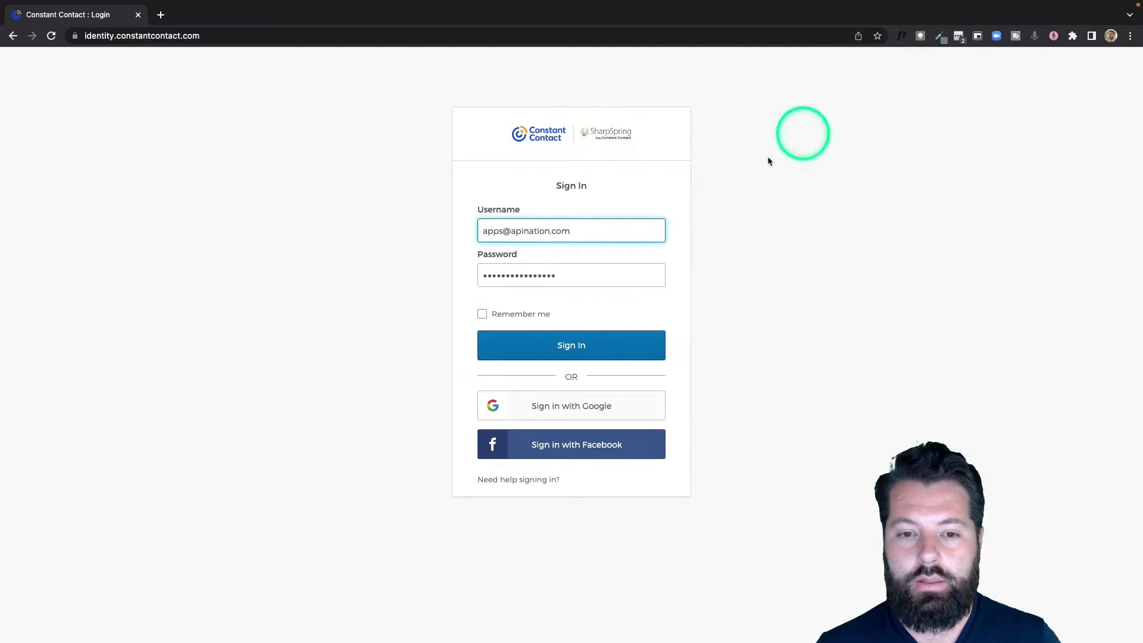
{"action": "left_click", "coordinate": [589, 345]}
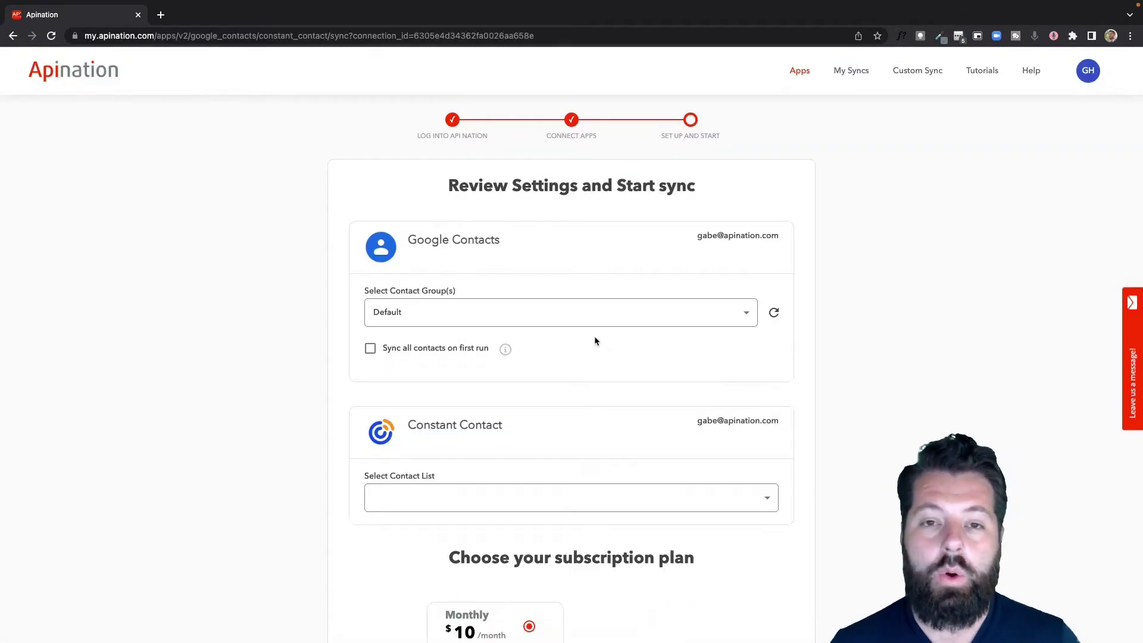
{"action": "scroll", "coordinate": [594, 336], "scroll_direction": "down", "scroll_amount": 1}
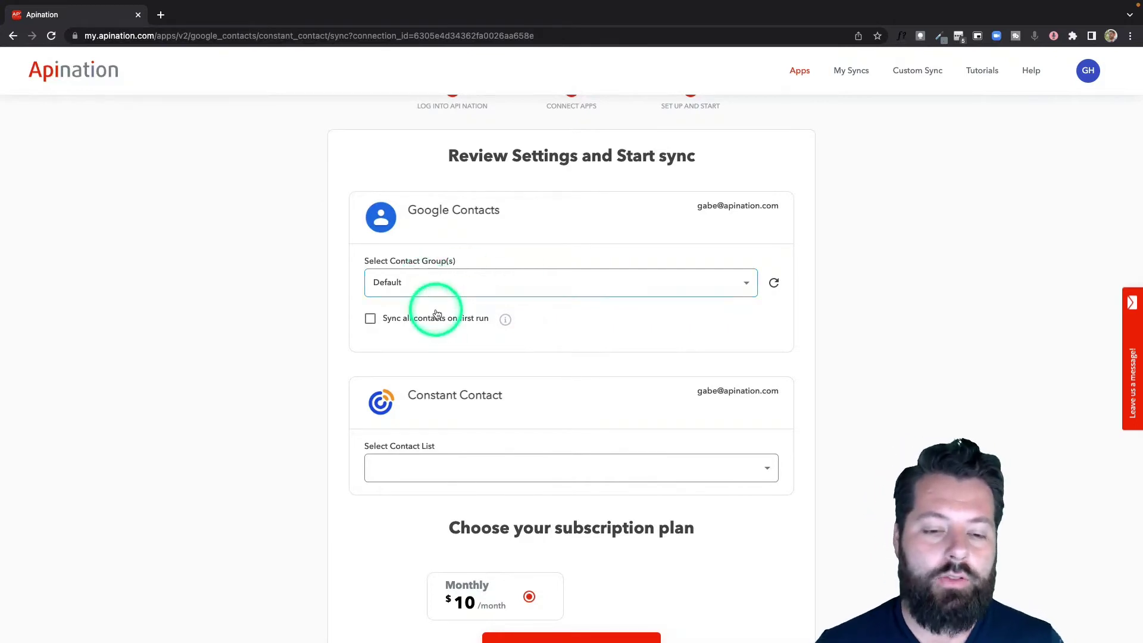
{"action": "scroll", "coordinate": [460, 369], "scroll_direction": "down", "scroll_amount": 1}
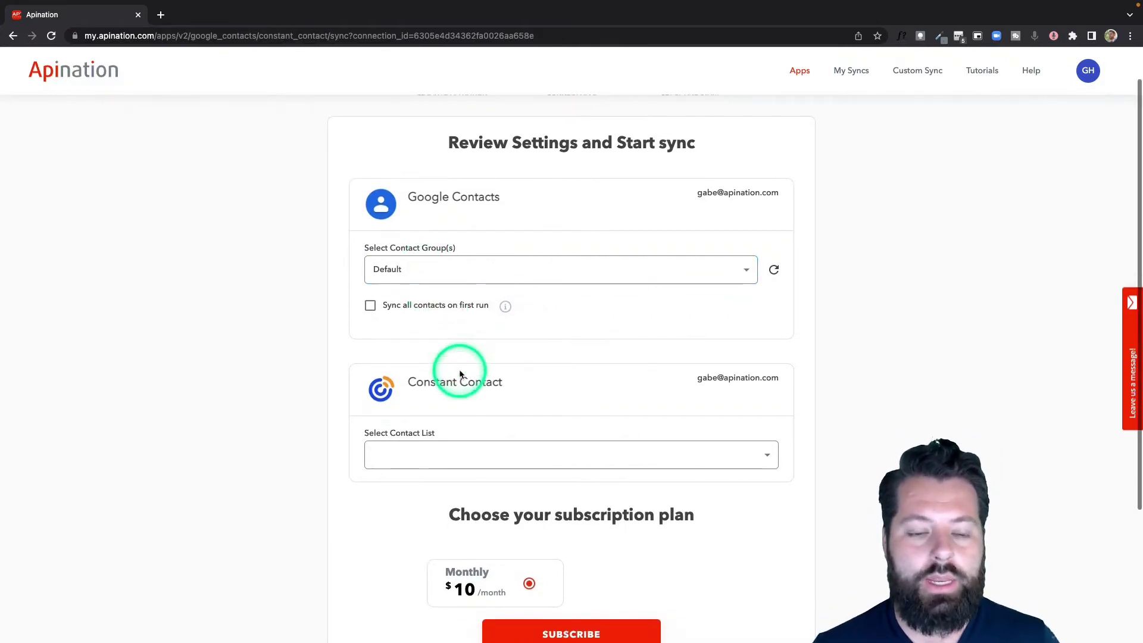
Enable 'Sync all contacts on first run' for the Default Google Contacts group
{"action": "left_click", "coordinate": [370, 307]}
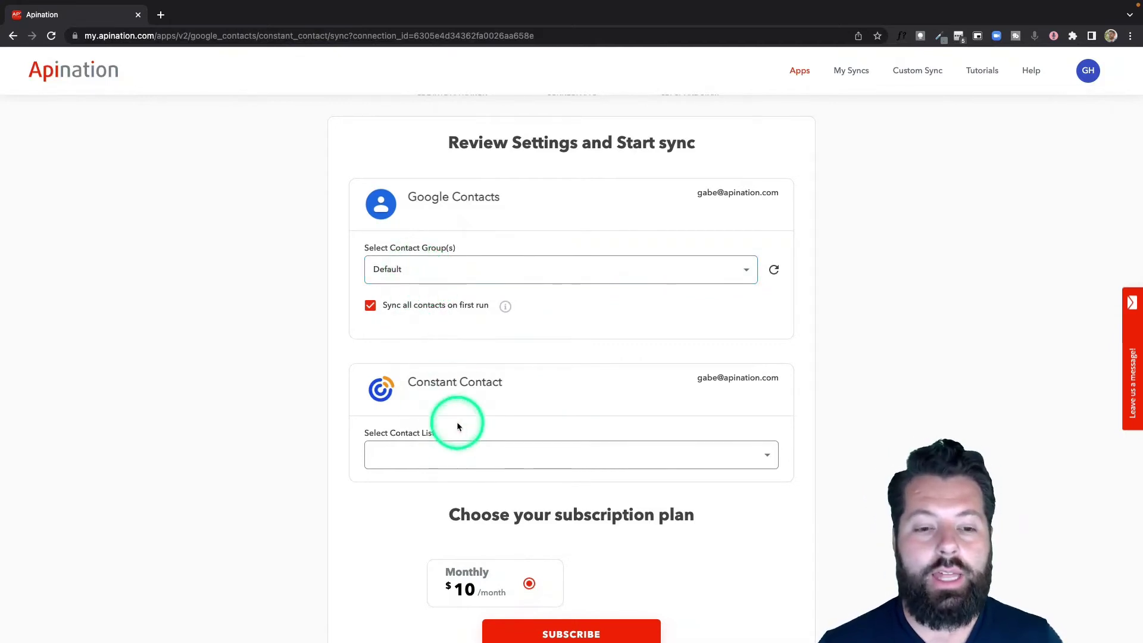
{"action": "left_click", "coordinate": [416, 309]}
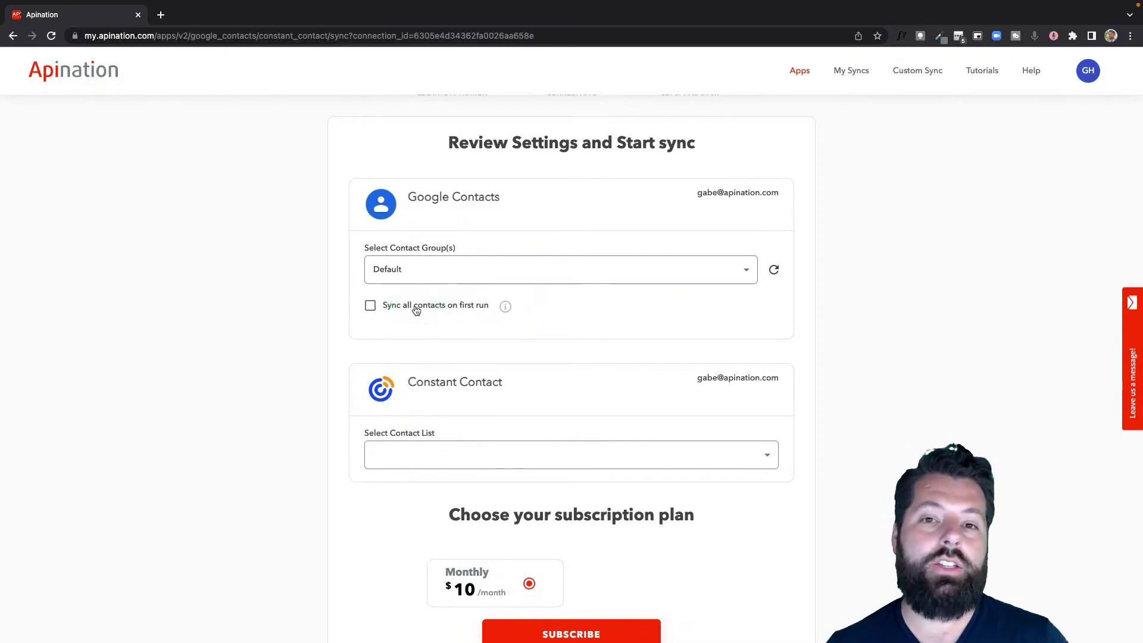
{"action": "left_click", "coordinate": [415, 310]}
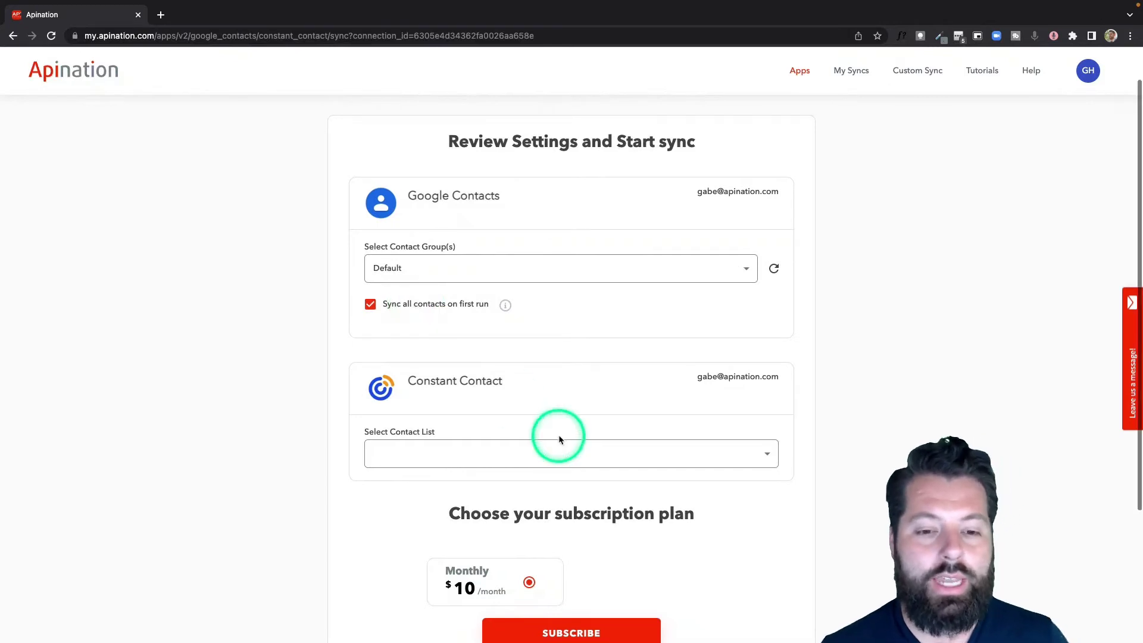
{"action": "scroll", "coordinate": [558, 436], "scroll_direction": "down", "scroll_amount": 1}
{"action": "scroll", "coordinate": [560, 440], "scroll_direction": "down", "scroll_amount": 2}
{"action": "scroll", "coordinate": [560, 420], "scroll_direction": "down", "scroll_amount": 3}
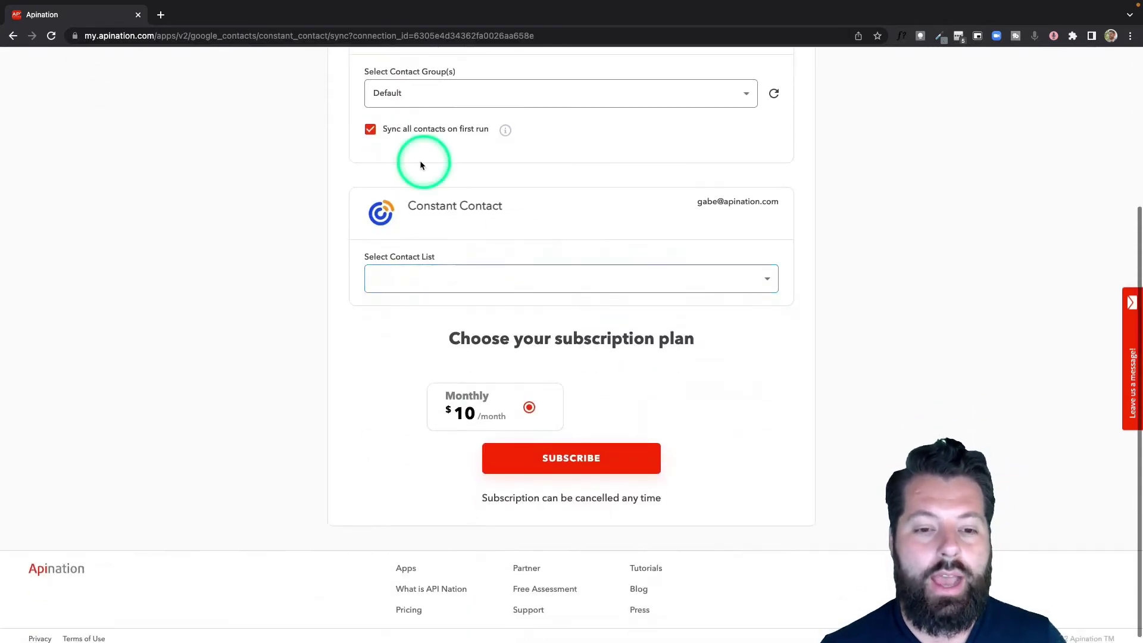
Select 'Marketing List' as the Constant Contact list and subscribe to finish setup
{"action": "left_click", "coordinate": [766, 279]}
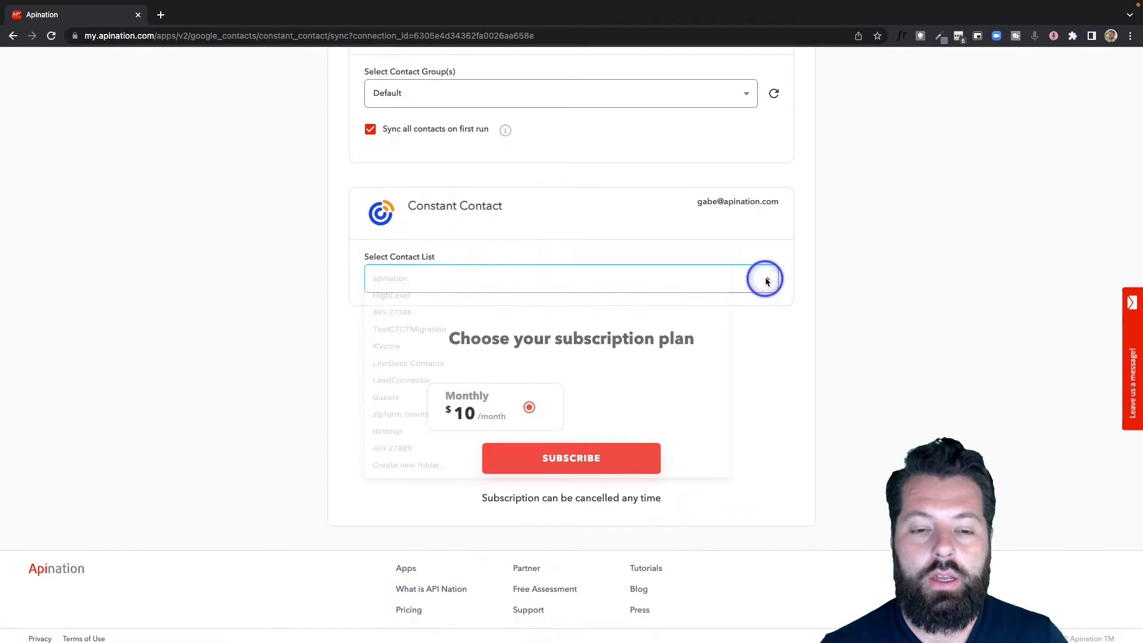
{"action": "left_click", "coordinate": [429, 514]}
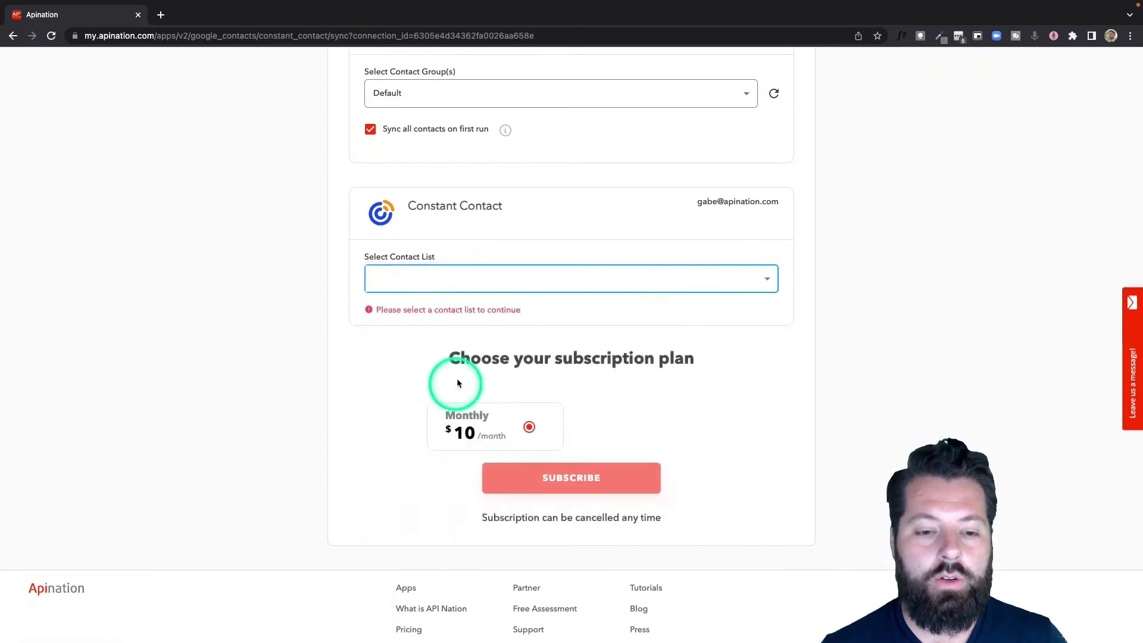
{"action": "left_click", "coordinate": [492, 280]}
{"action": "type", "text": "Mark"}
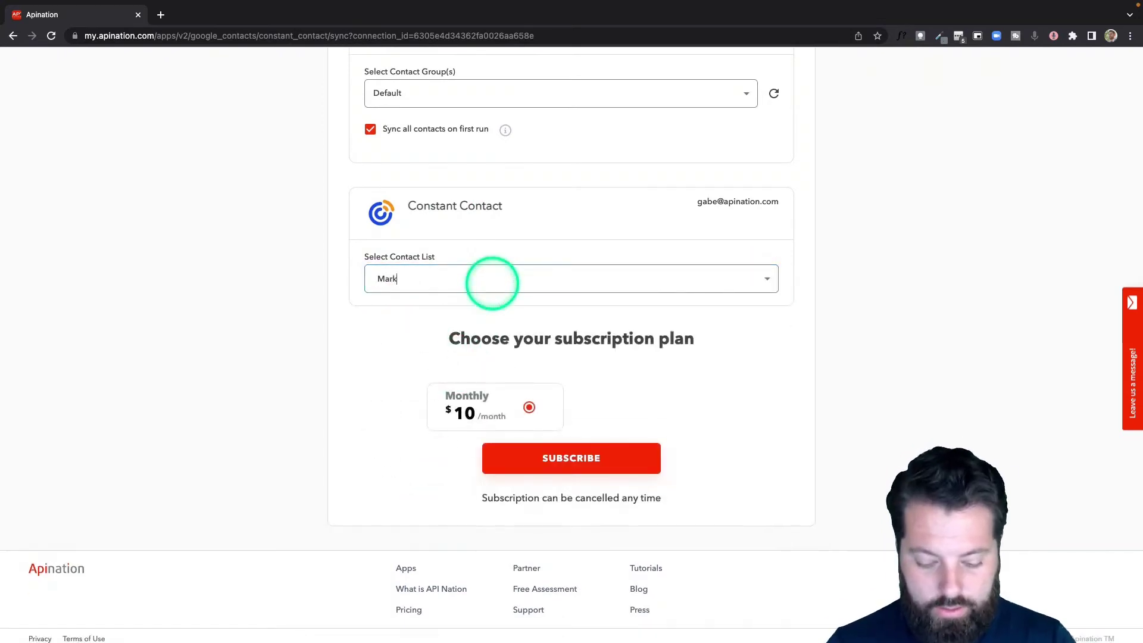
{"action": "type", "text": "etng List"}
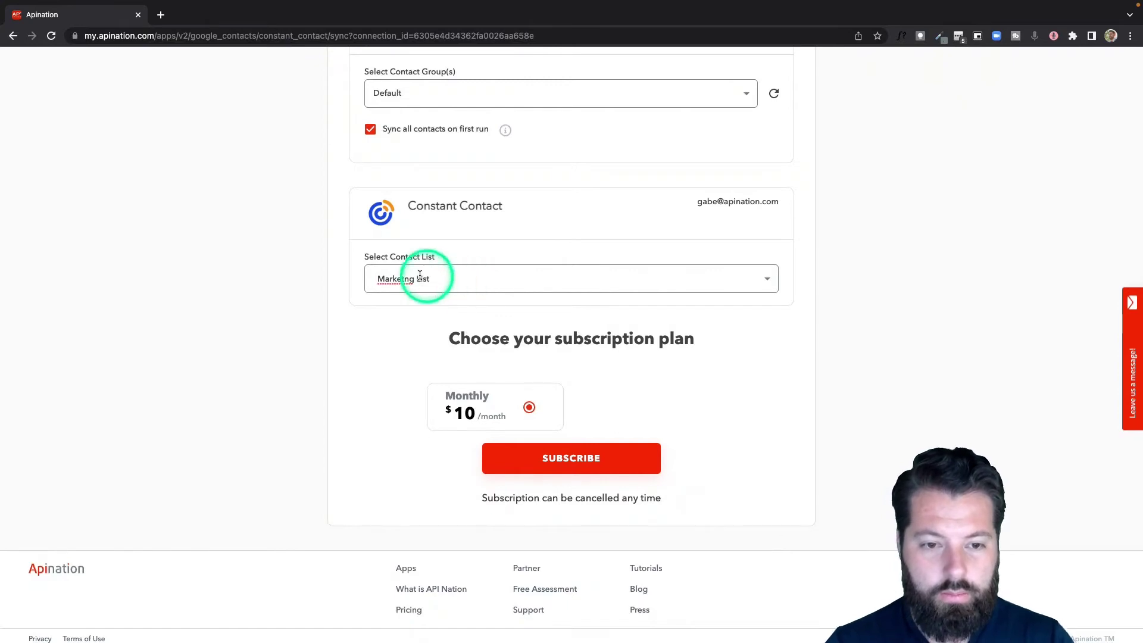
{"action": "left_click", "coordinate": [409, 278]}
{"action": "type", "text": "i"}
{"action": "left_click", "coordinate": [630, 453]}
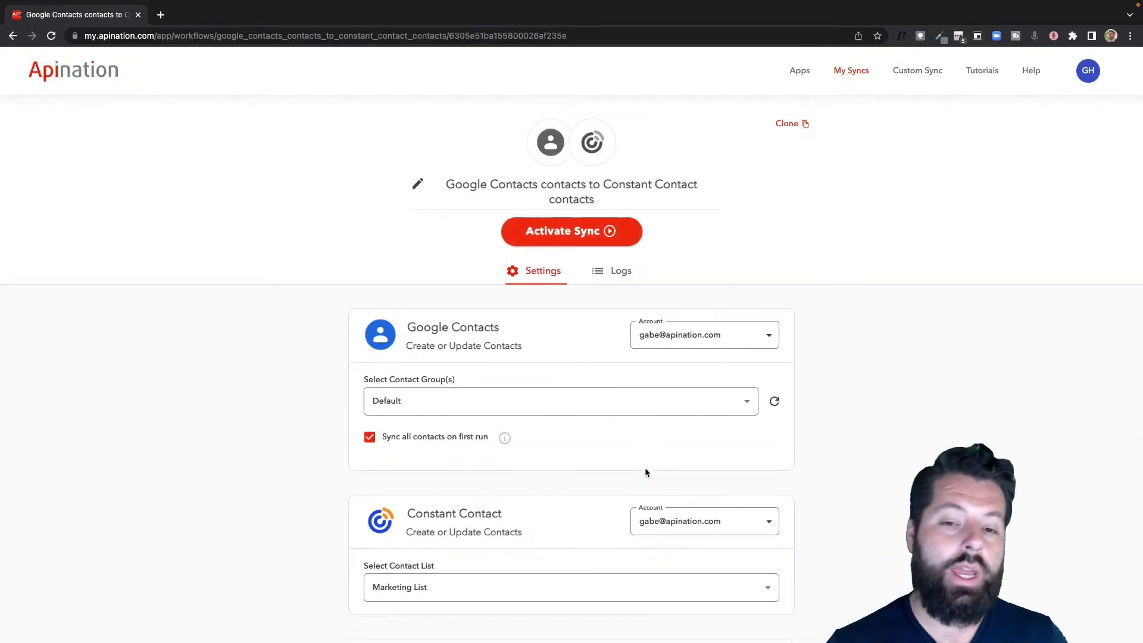
{"action": "scroll", "coordinate": [580, 322], "scroll_direction": "down", "scroll_amount": 2}
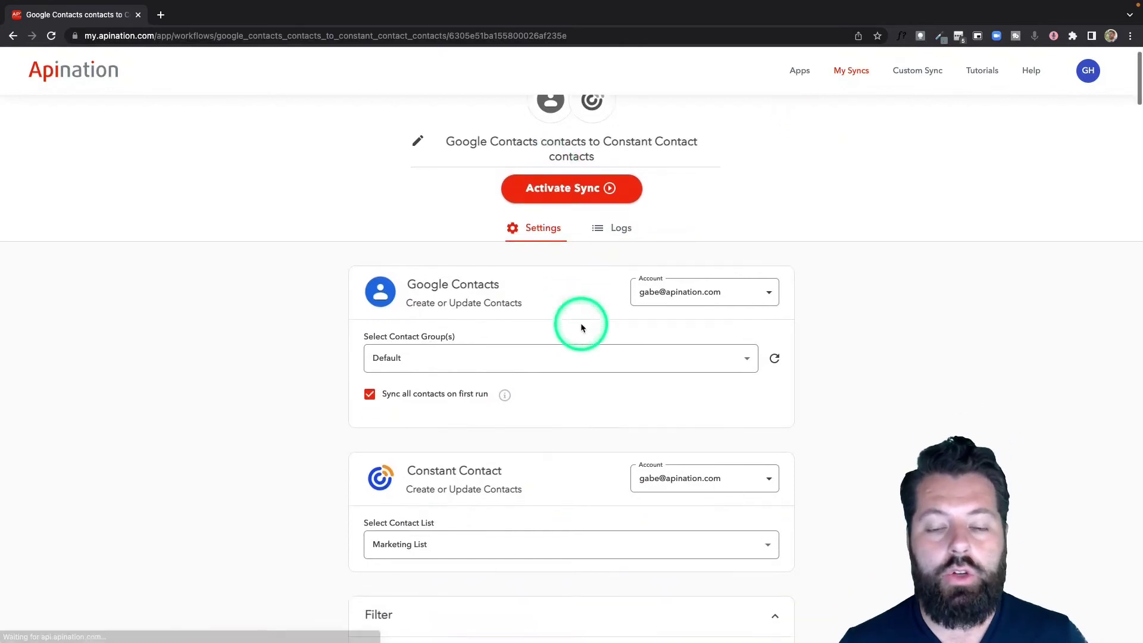
{"action": "scroll", "coordinate": [581, 322], "scroll_direction": "down", "scroll_amount": 2}
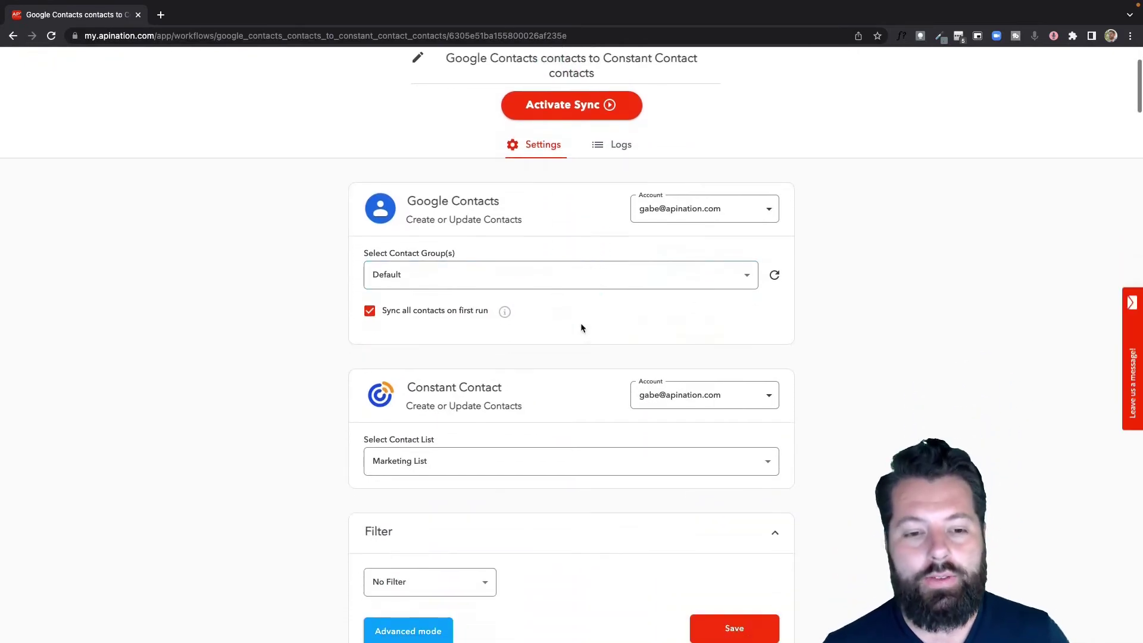
{"action": "scroll", "coordinate": [427, 324], "scroll_direction": "down", "scroll_amount": 1}
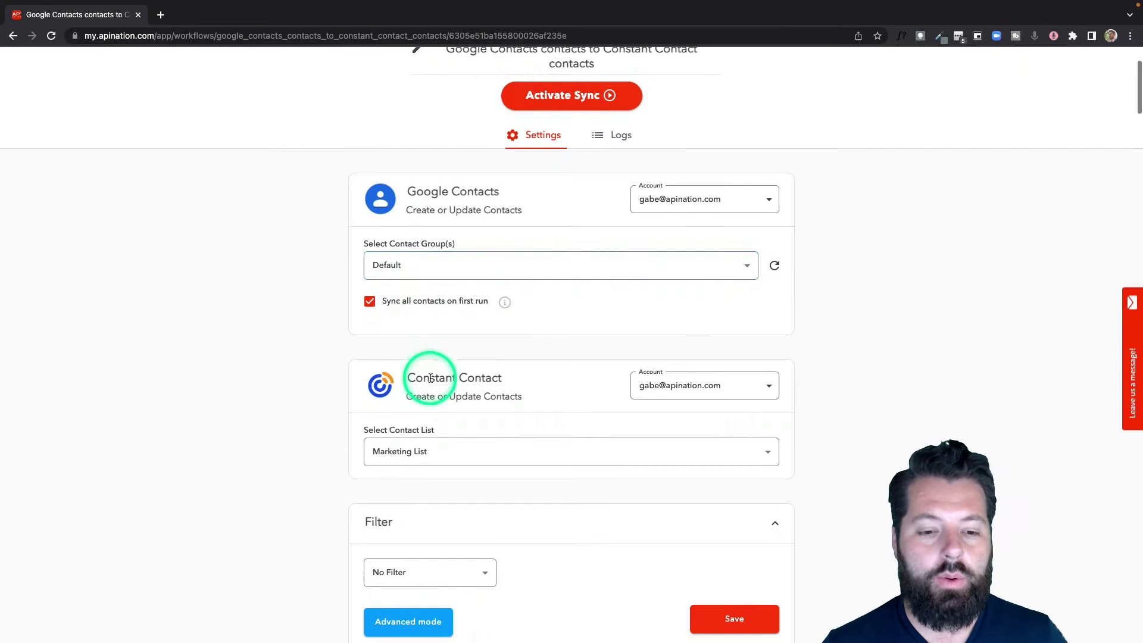
{"action": "scroll", "coordinate": [422, 302], "scroll_direction": "down", "scroll_amount": 1}
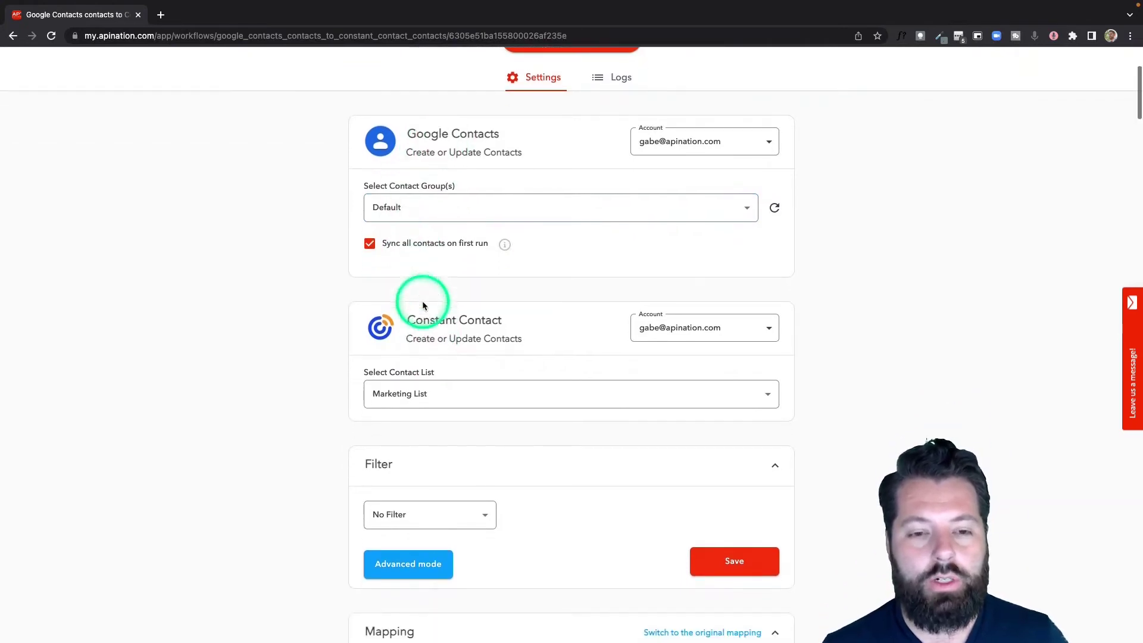
{"action": "scroll", "coordinate": [423, 301], "scroll_direction": "down", "scroll_amount": 1}
{"action": "scroll", "coordinate": [428, 269], "scroll_direction": "down", "scroll_amount": 1}
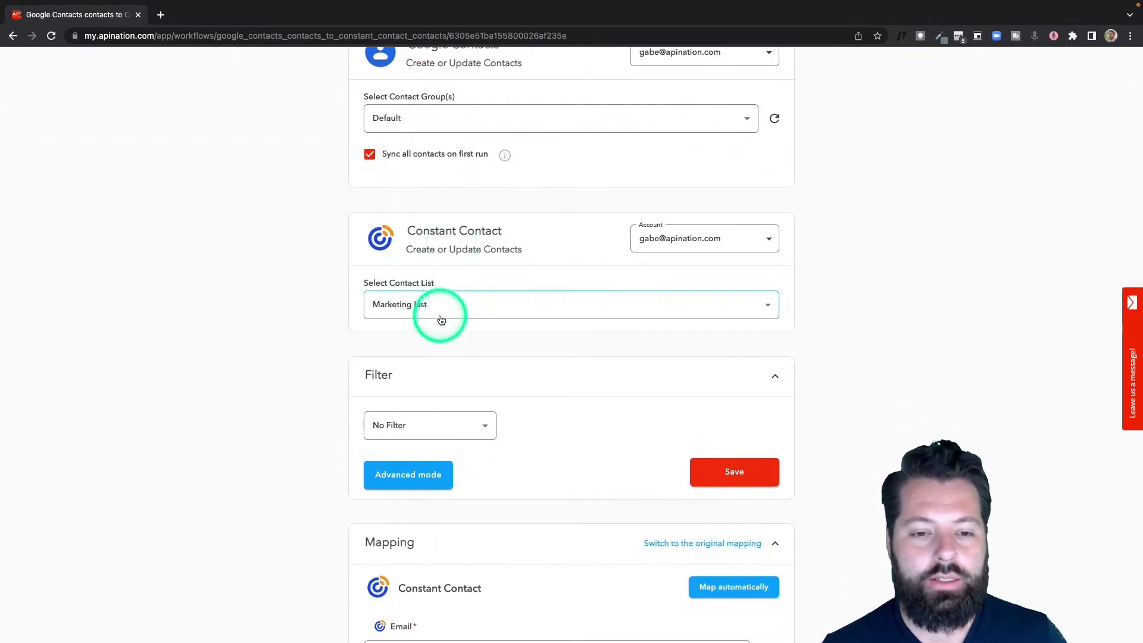
{"action": "scroll", "coordinate": [440, 314], "scroll_direction": "down", "scroll_amount": 1}
{"action": "scroll", "coordinate": [439, 315], "scroll_direction": "down", "scroll_amount": 1}
{"action": "scroll", "coordinate": [439, 314], "scroll_direction": "down", "scroll_amount": 2}
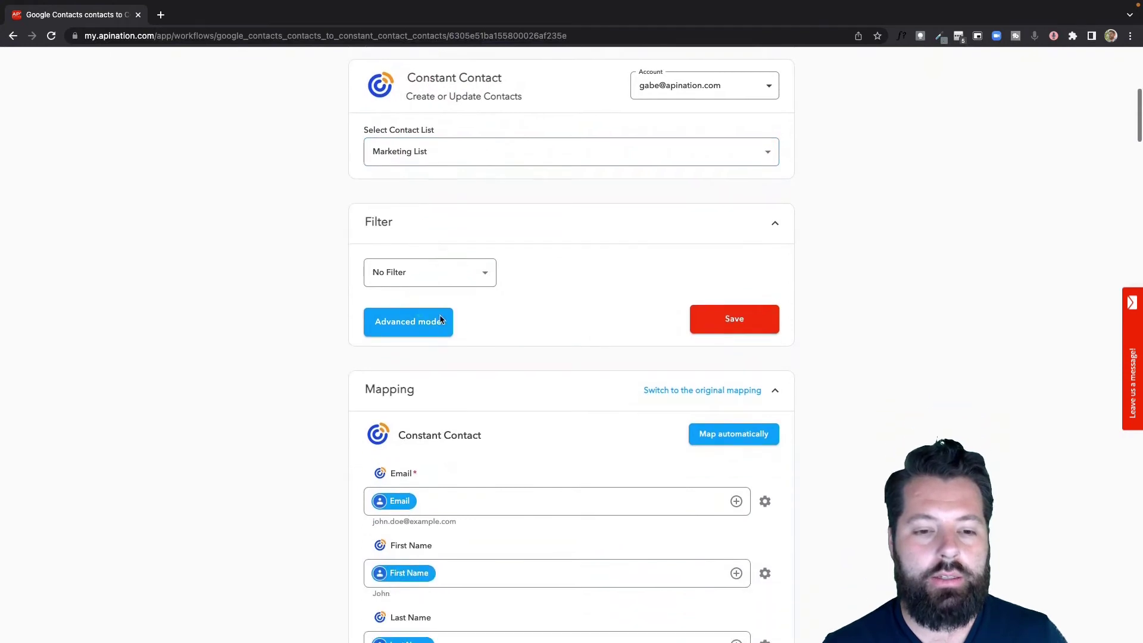
{"action": "scroll", "coordinate": [440, 314], "scroll_direction": "down", "scroll_amount": 1}
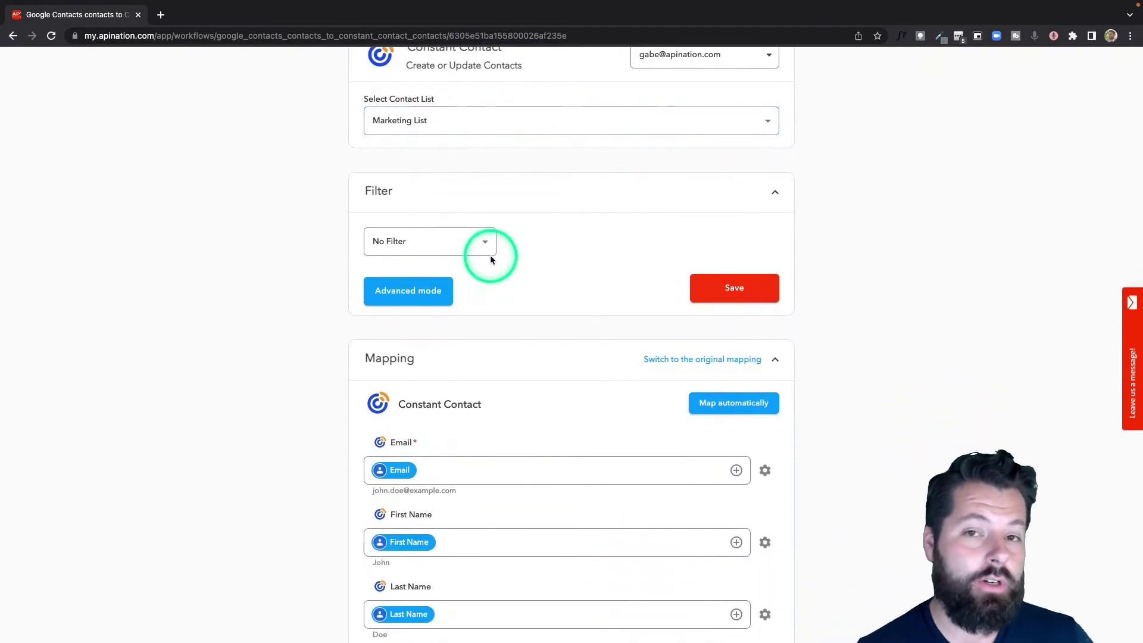
{"action": "scroll", "coordinate": [547, 236], "scroll_direction": "down", "scroll_amount": 1}
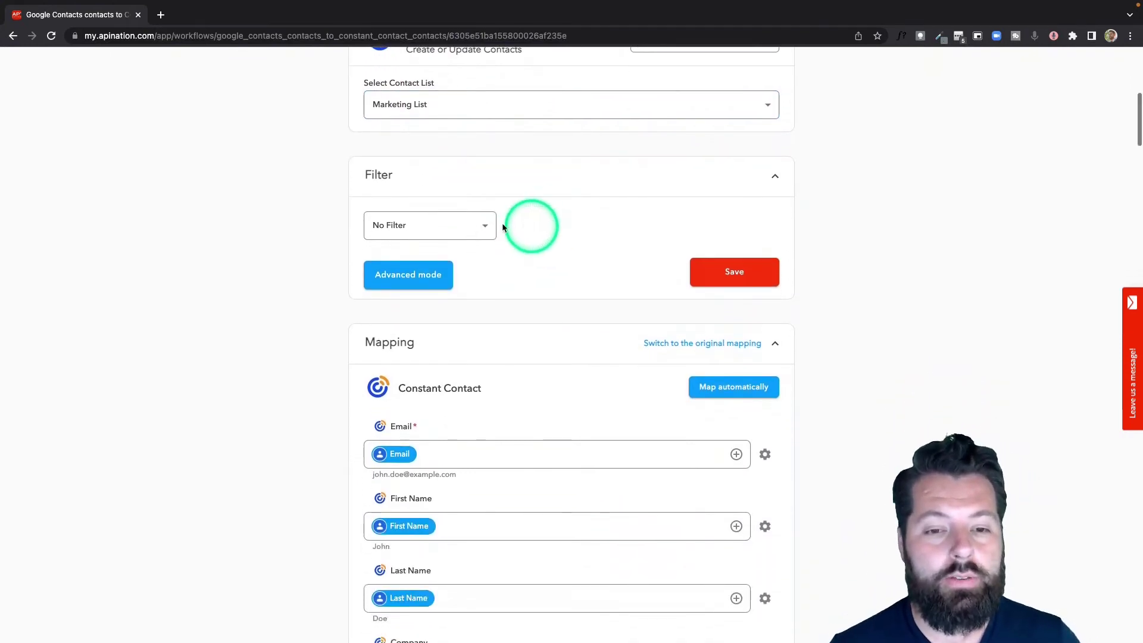
{"action": "left_click", "coordinate": [484, 226]}
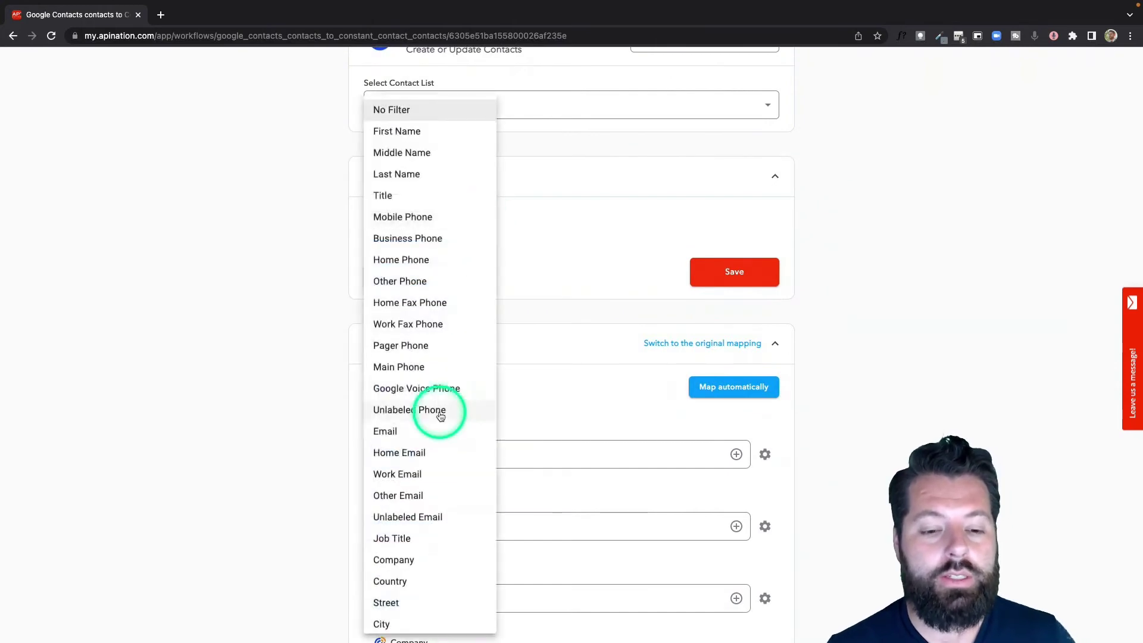
{"action": "scroll", "coordinate": [440, 411], "scroll_direction": "down", "scroll_amount": 3}
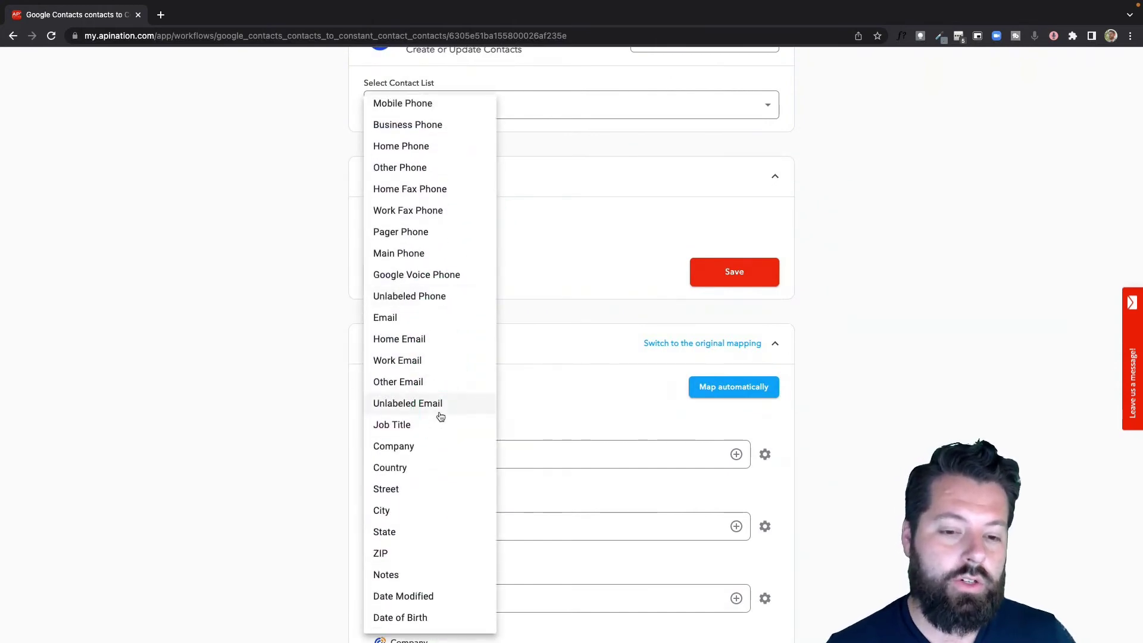
{"action": "left_click", "coordinate": [417, 427]}
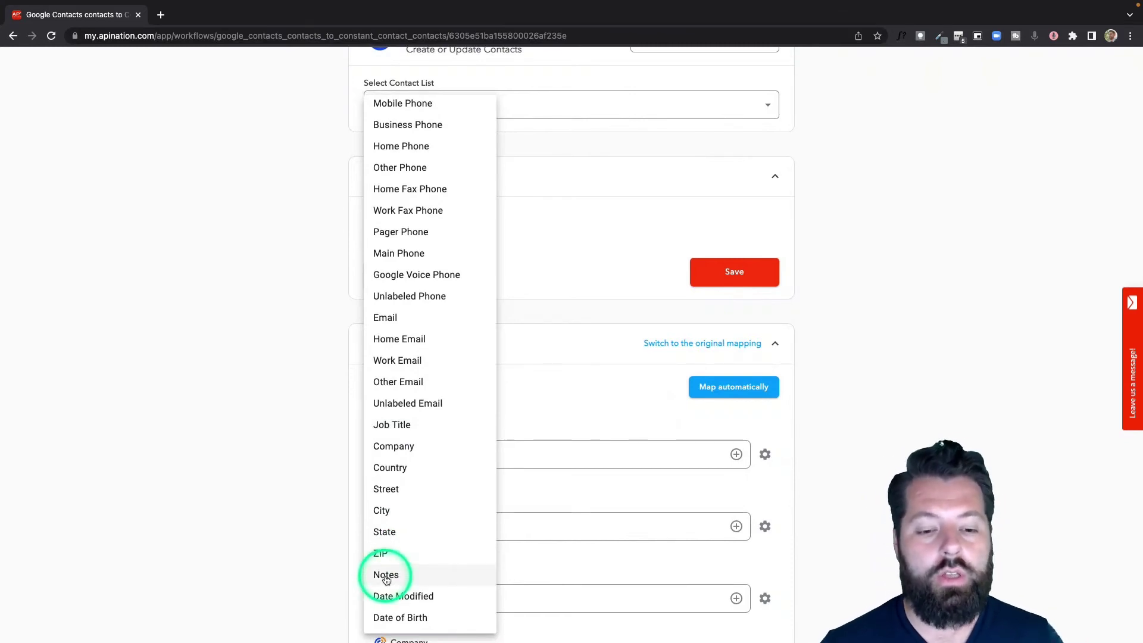
{"action": "left_click", "coordinate": [386, 575]}
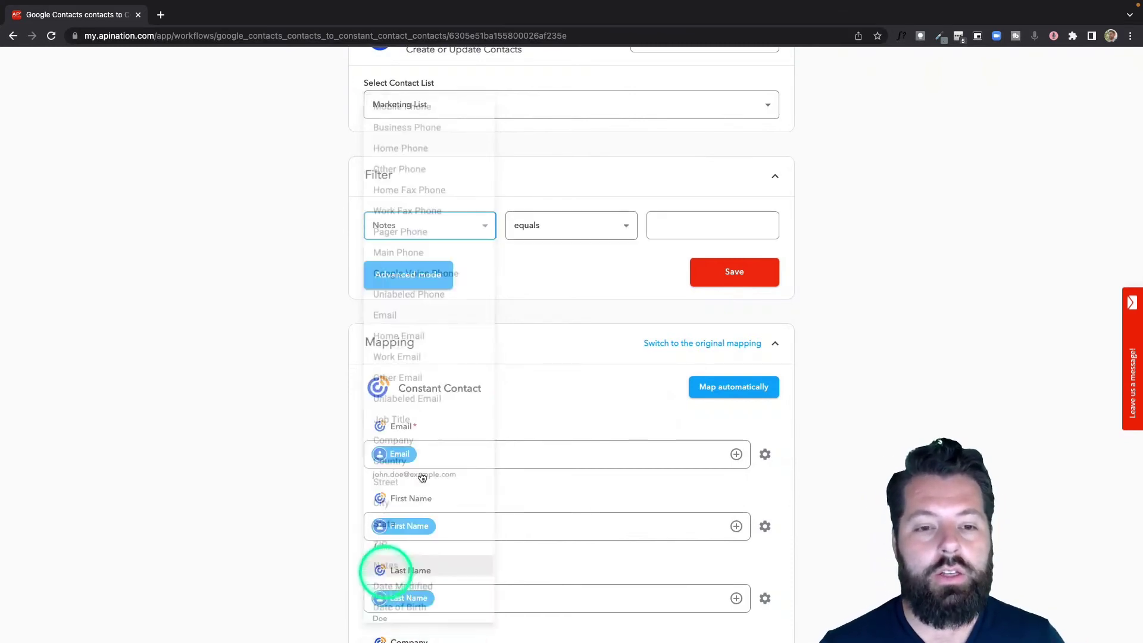
{"action": "left_click", "coordinate": [522, 225]}
{"action": "left_click", "coordinate": [533, 353]}
{"action": "left_click", "coordinate": [699, 225]}
{"action": "type", "text": "newsletter"}
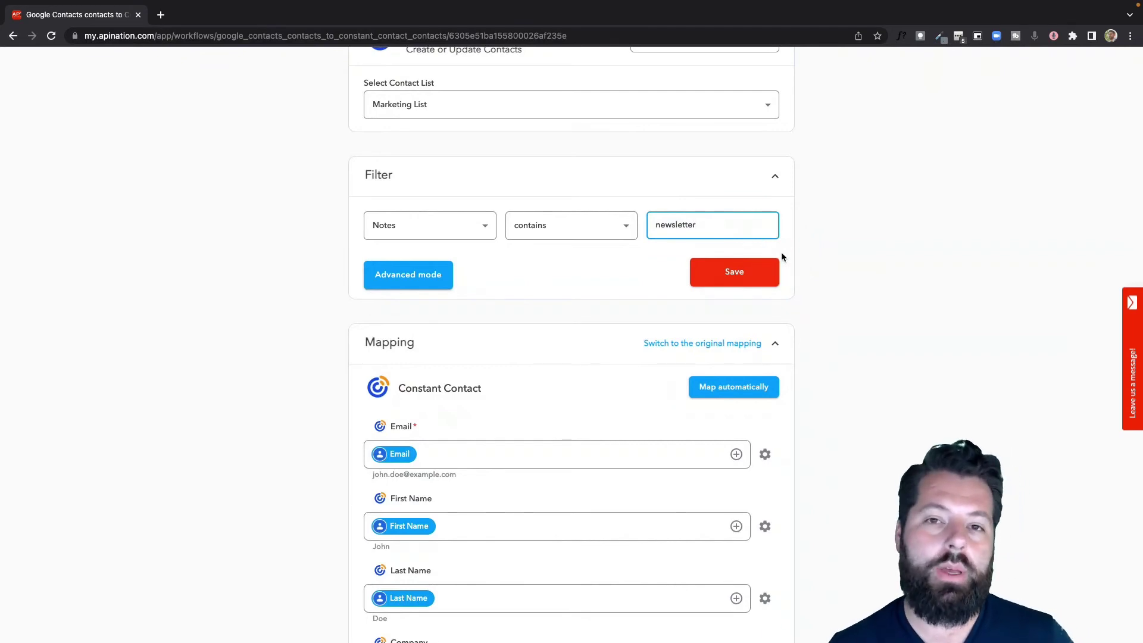
{"action": "left_click", "coordinate": [458, 211]}
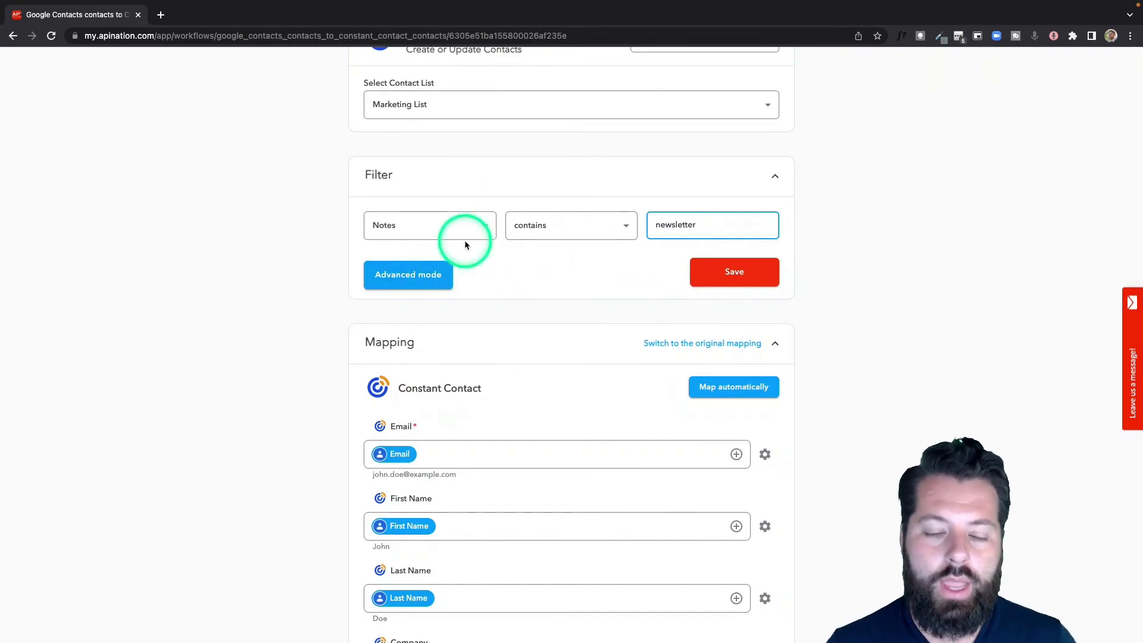
{"action": "left_click", "coordinate": [481, 226]}
{"action": "scroll", "coordinate": [428, 116], "scroll_direction": "up", "scroll_amount": 5}
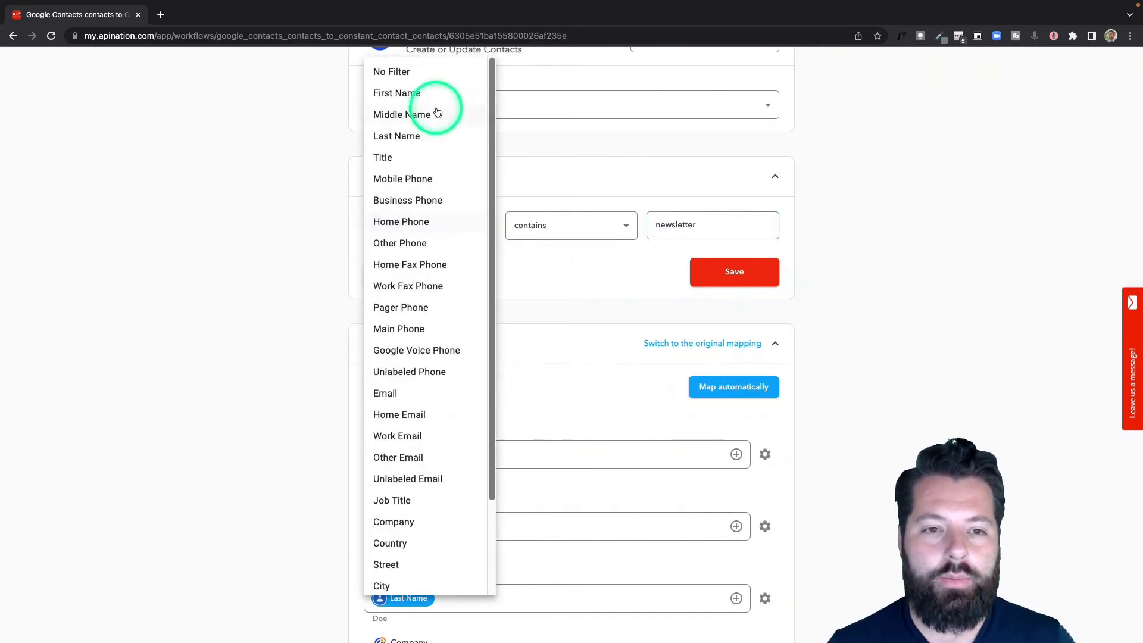
{"action": "left_click", "coordinate": [425, 75]}
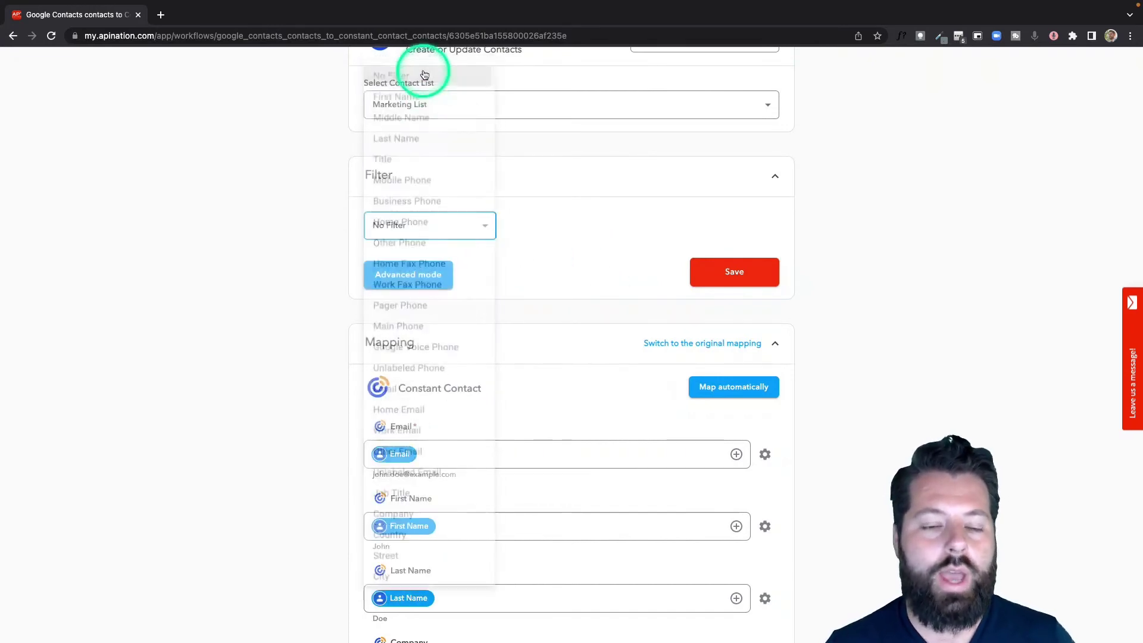
Fill the Constant Contact Birthday mapping field with the Google contact's Date of Birth
{"action": "left_click", "coordinate": [583, 316]}
{"action": "scroll", "coordinate": [588, 279], "scroll_direction": "down", "scroll_amount": 3}
{"action": "scroll", "coordinate": [588, 279], "scroll_direction": "down", "scroll_amount": 2}
{"action": "scroll", "coordinate": [588, 279], "scroll_direction": "down", "scroll_amount": 1}
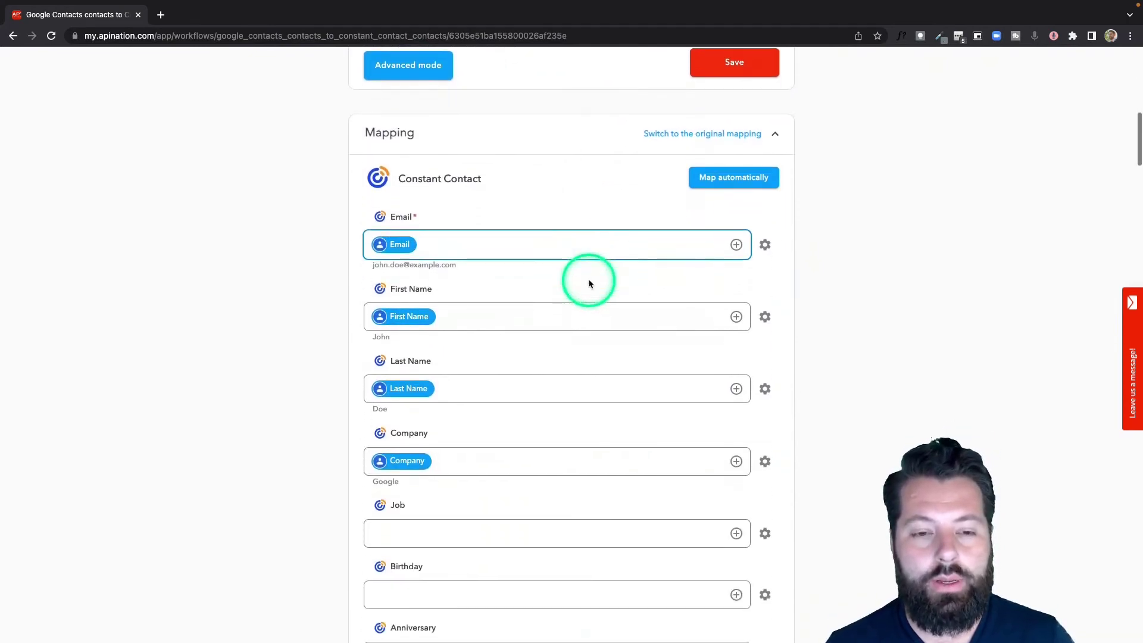
{"action": "scroll", "coordinate": [489, 270], "scroll_direction": "down", "scroll_amount": 1}
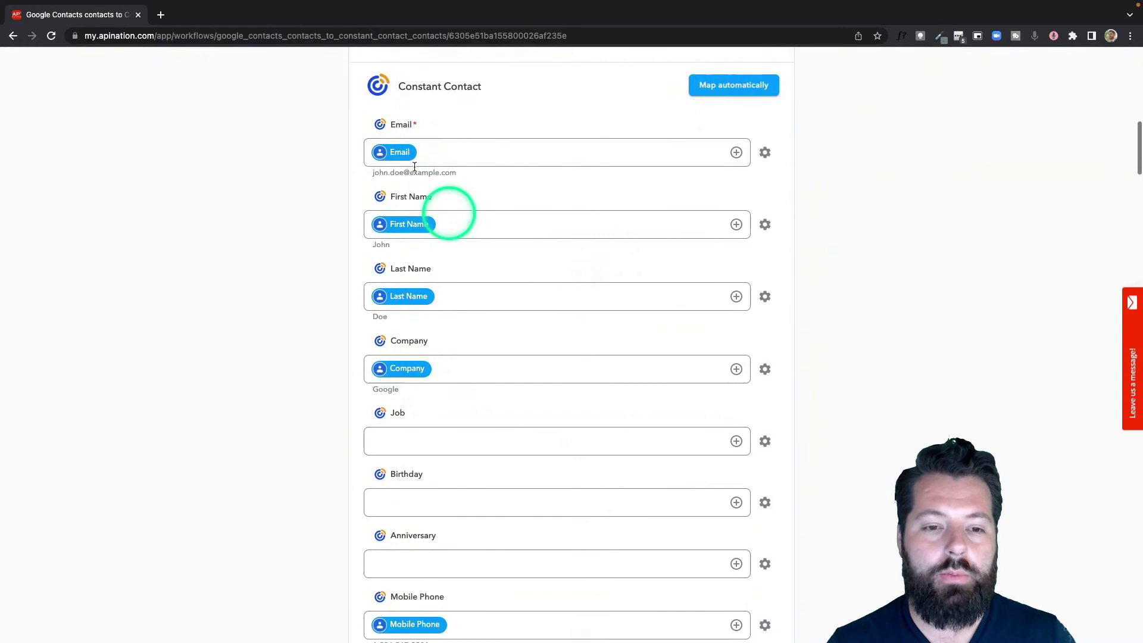
{"action": "left_click", "coordinate": [454, 372]}
{"action": "scroll", "coordinate": [453, 372], "scroll_direction": "down", "scroll_amount": 2}
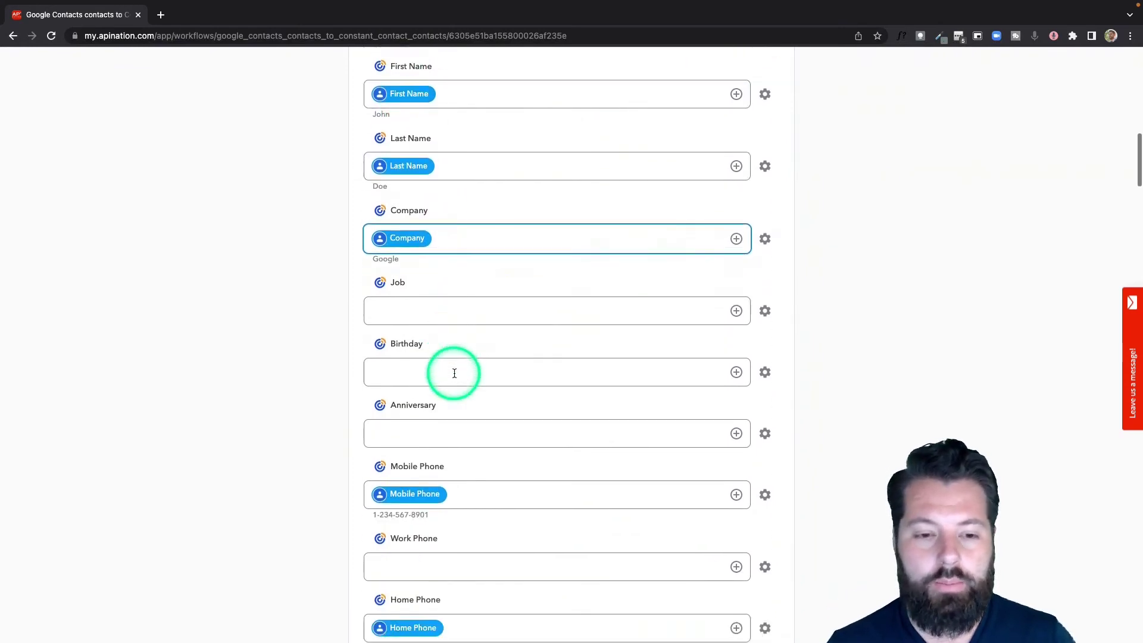
{"action": "left_click", "coordinate": [455, 370]}
{"action": "scroll", "coordinate": [454, 370], "scroll_direction": "down", "scroll_amount": 1}
{"action": "left_click", "coordinate": [456, 361]}
{"action": "scroll", "coordinate": [456, 361], "scroll_direction": "down", "scroll_amount": 1}
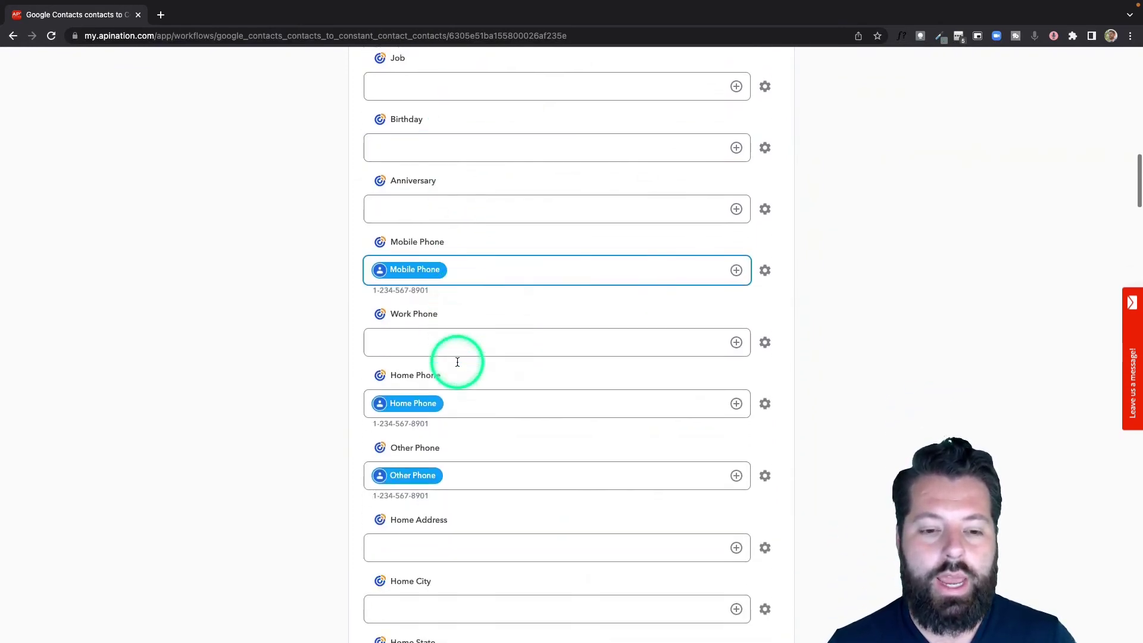
{"action": "left_click", "coordinate": [735, 106]}
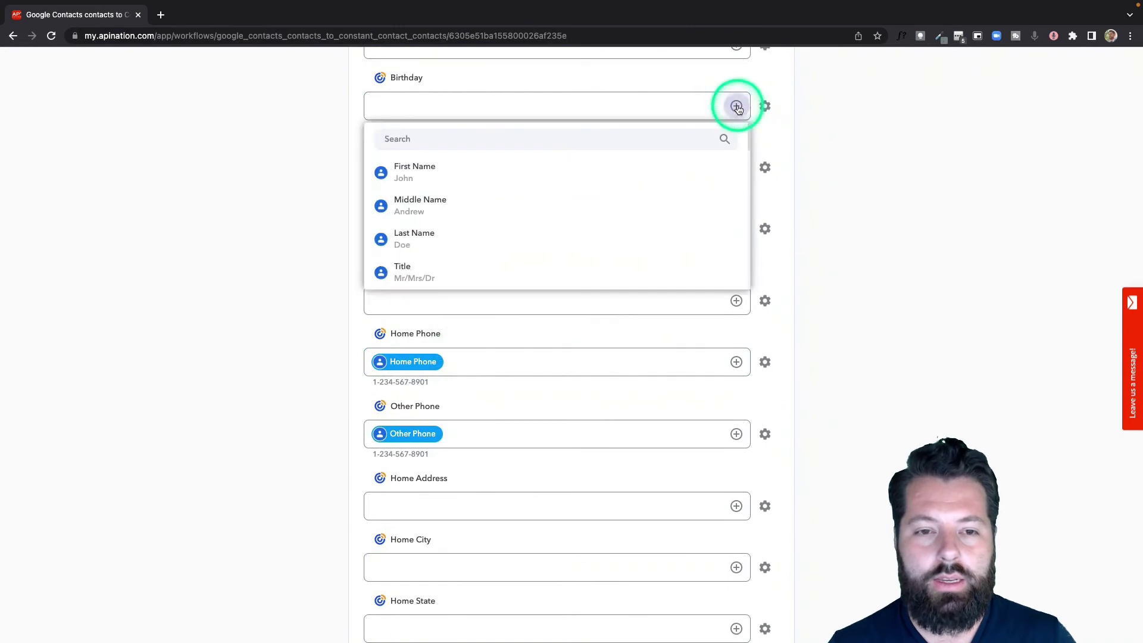
{"action": "type", "text": "bi"}
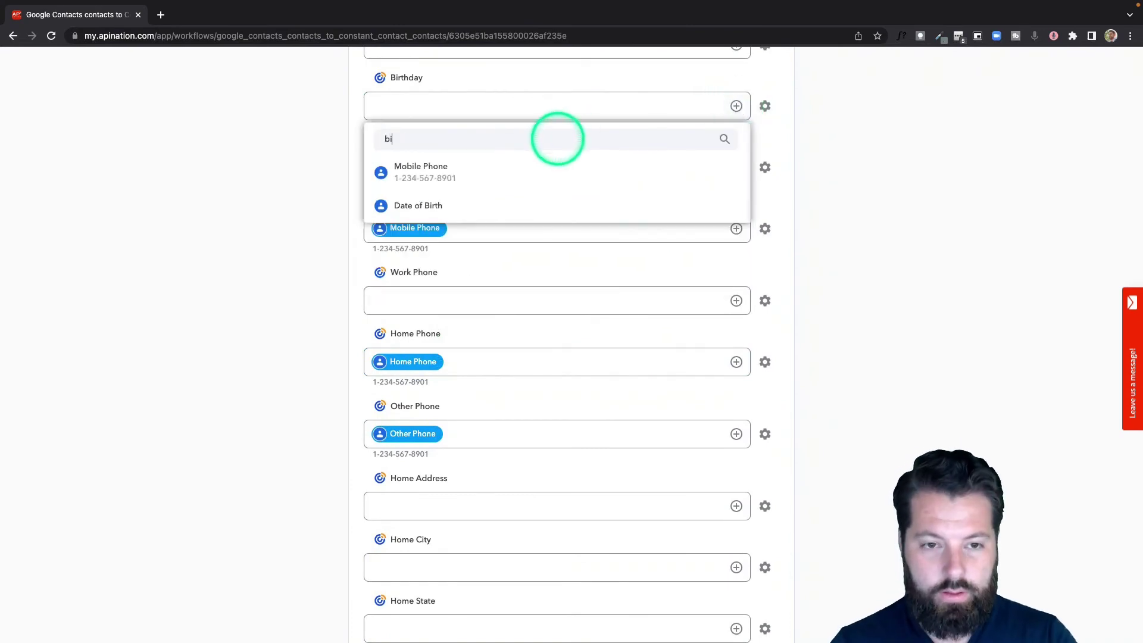
{"action": "left_click", "coordinate": [527, 205]}
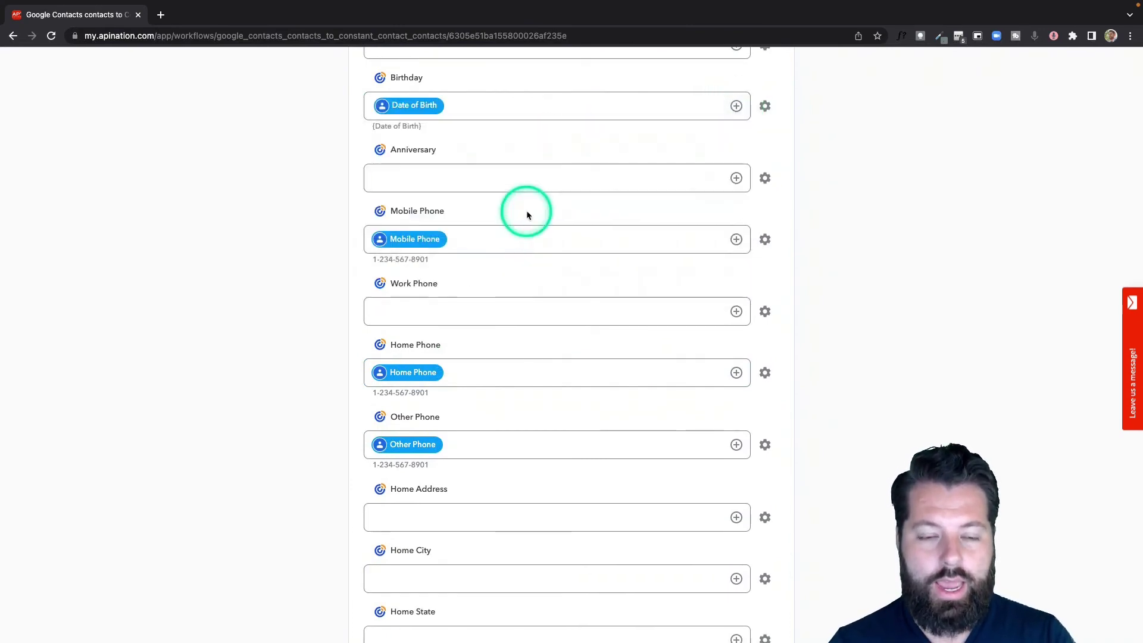
{"action": "left_click", "coordinate": [548, 304]}
{"action": "scroll", "coordinate": [548, 320], "scroll_direction": "down", "scroll_amount": 1}
{"action": "scroll", "coordinate": [548, 320], "scroll_direction": "down", "scroll_amount": 5}
{"action": "scroll", "coordinate": [549, 320], "scroll_direction": "up", "scroll_amount": 3}
{"action": "scroll", "coordinate": [548, 319], "scroll_direction": "up", "scroll_amount": 15}
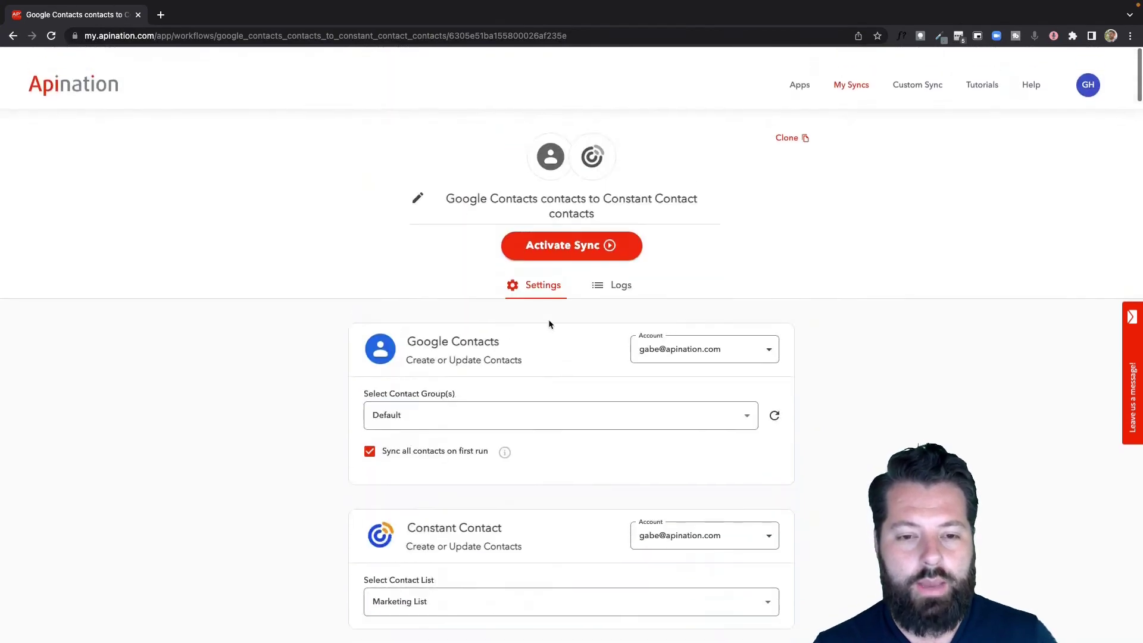
Activate the sync so the logs show the workflow has started
{"action": "left_click", "coordinate": [564, 232]}
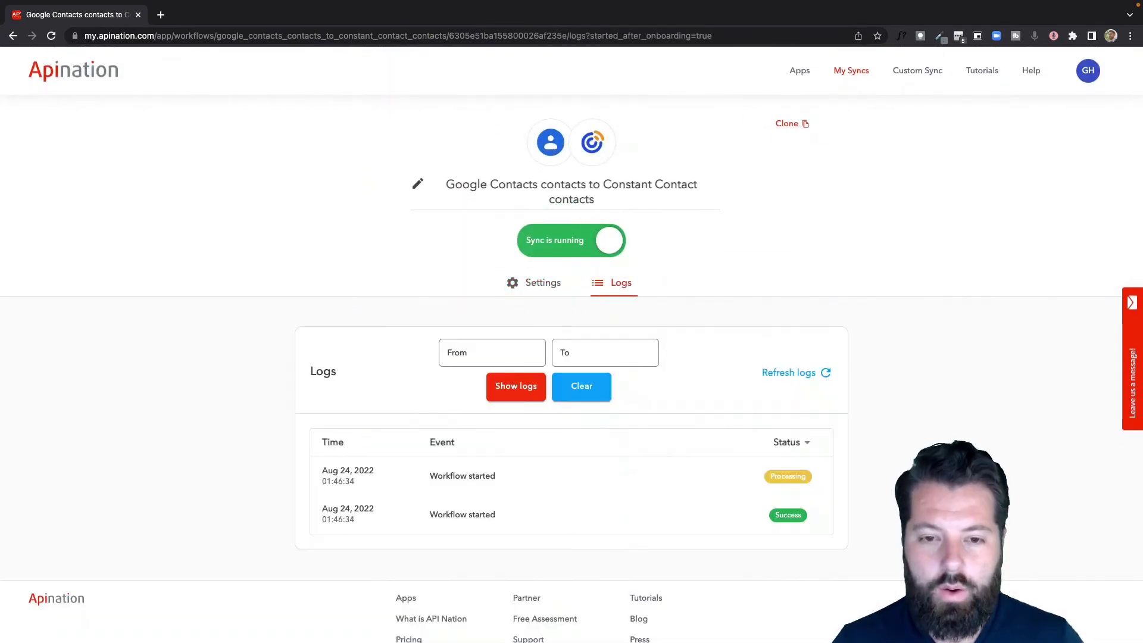